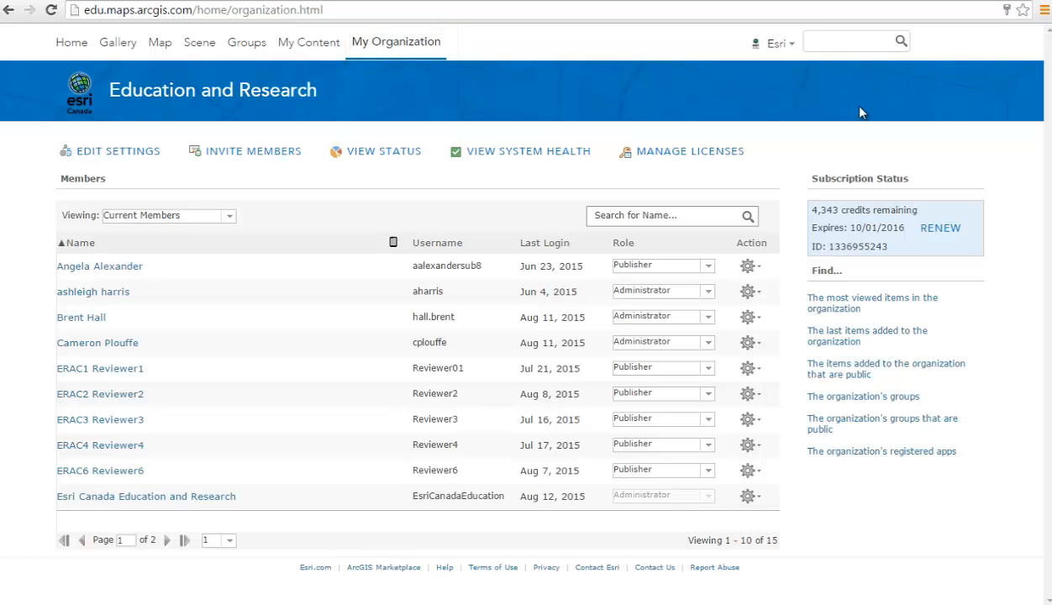
- Open the featured gallery and preview the War of 1812, Mountain Pine Beetle and Canadian Demographics lessons
left_click(118, 42)
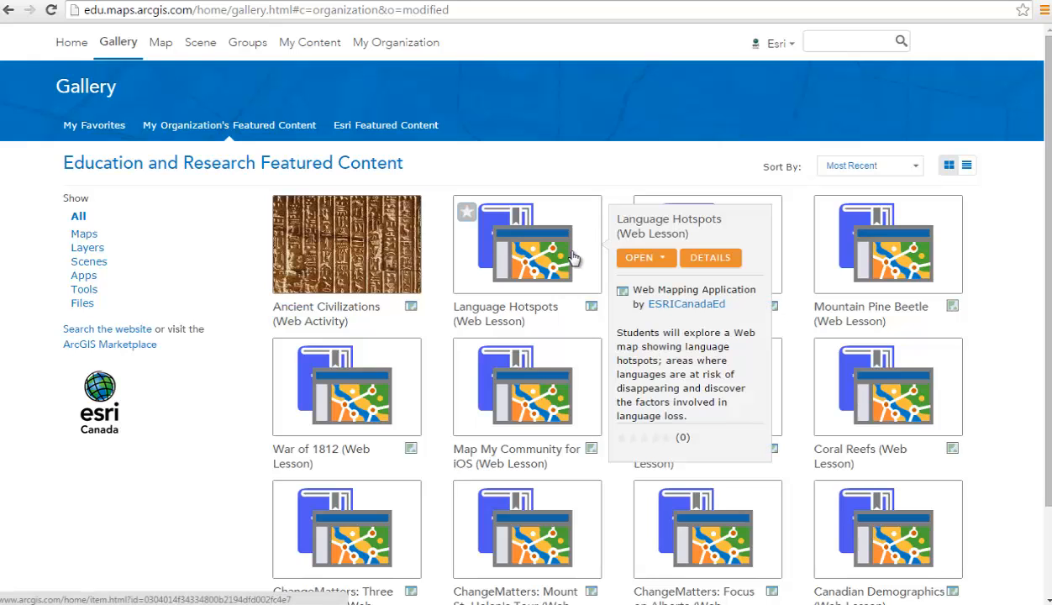
mouse_move(548, 371)
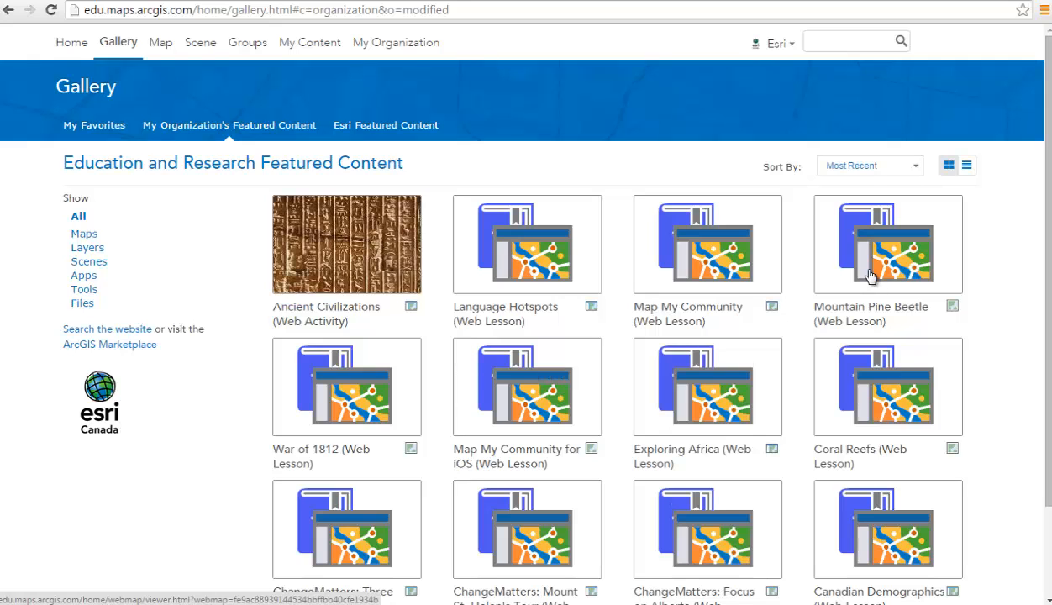
mouse_move(871, 276)
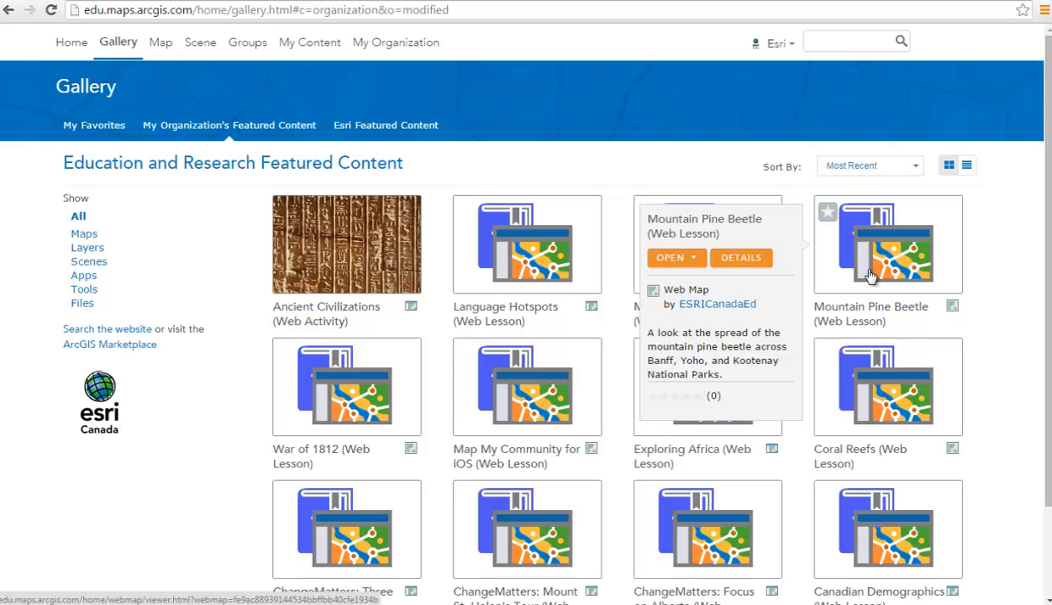
mouse_move(385, 372)
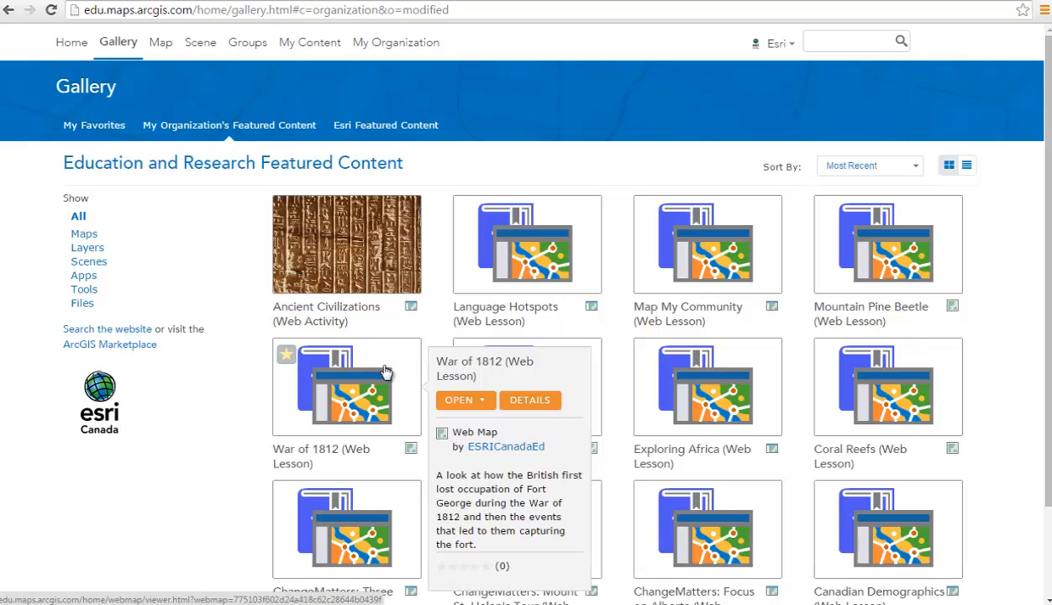
left_click(523, 401)
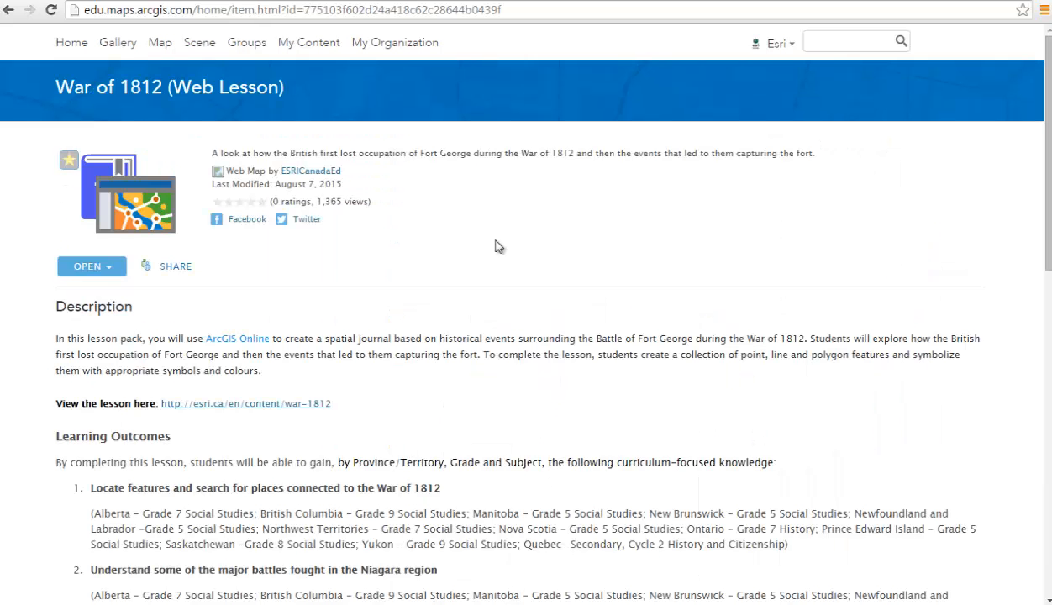
left_click(301, 173)
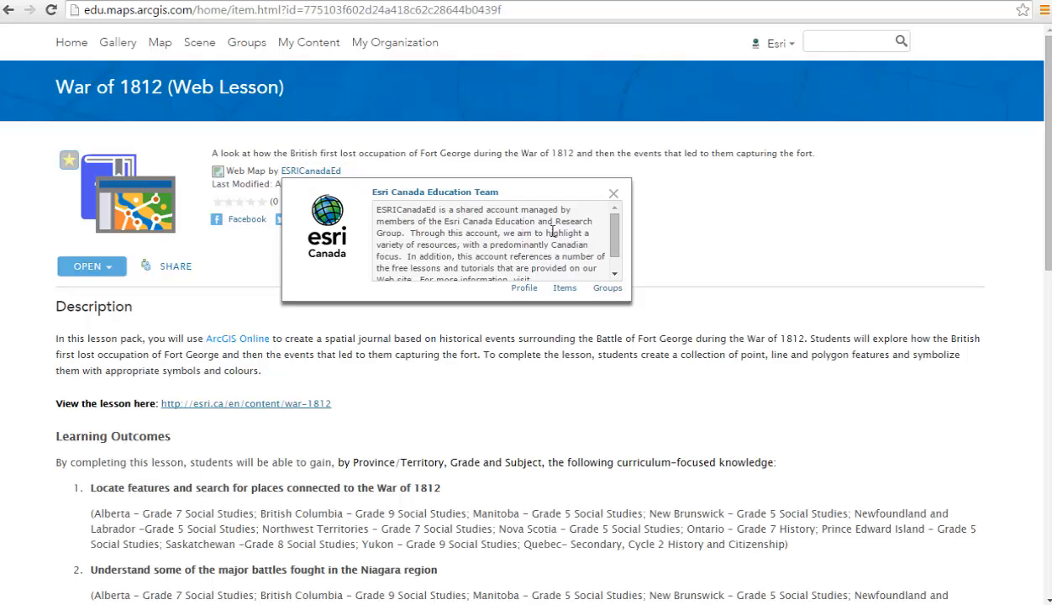
left_click_drag(617, 233, 619, 252)
scroll(607, 383, "down", 3)
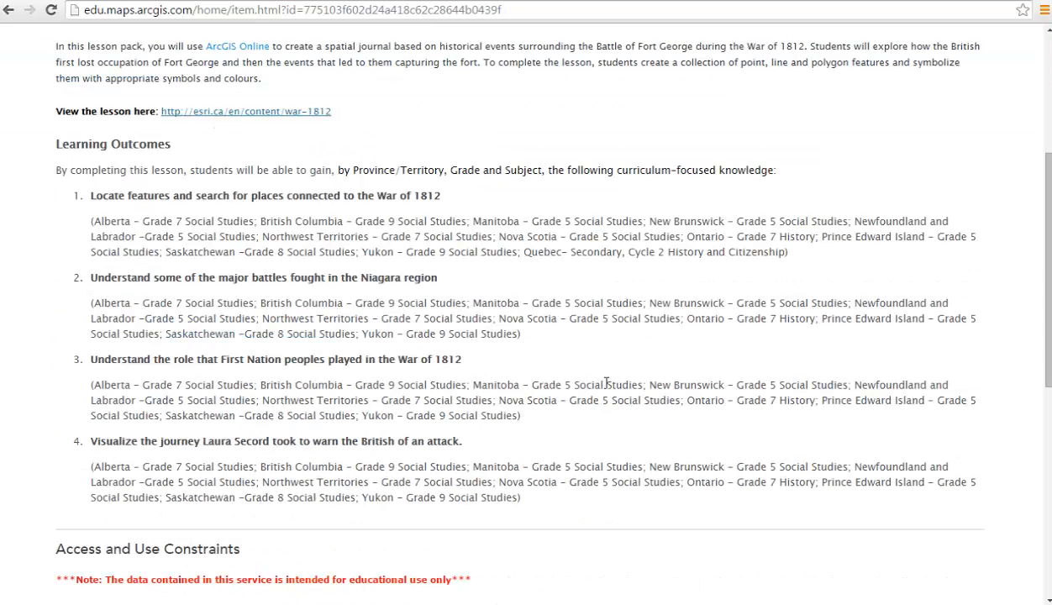
scroll(607, 384, "down", 1)
scroll(607, 390, "down", 2)
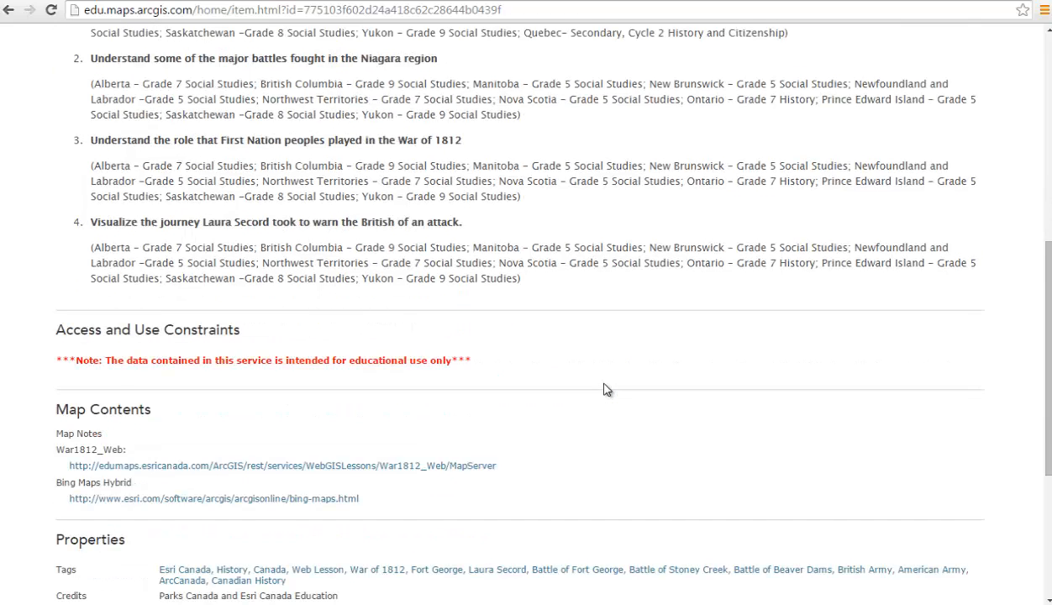
scroll(607, 390, "down", 3)
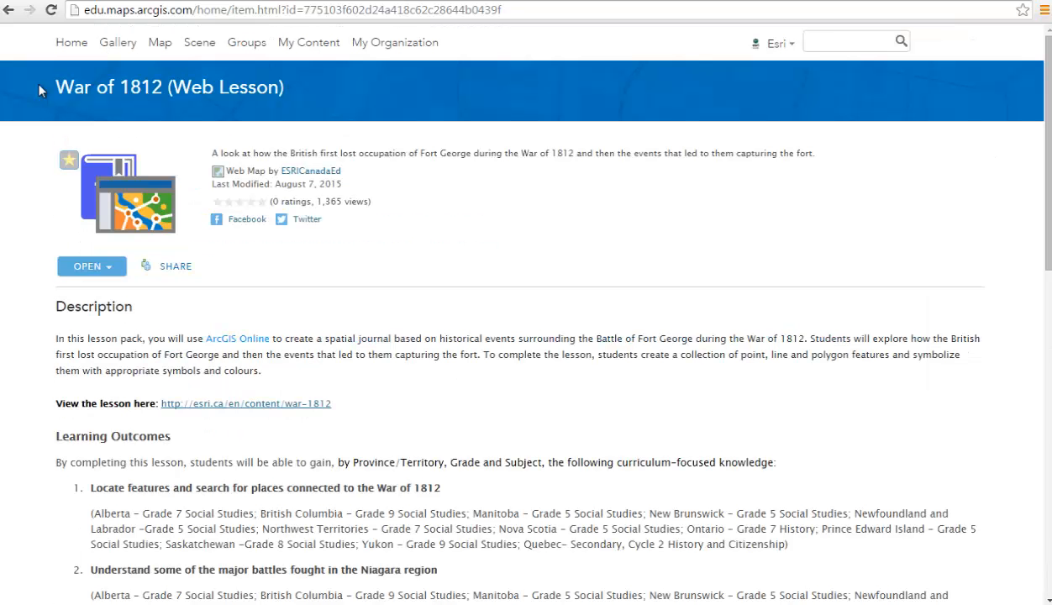
left_click(8, 10)
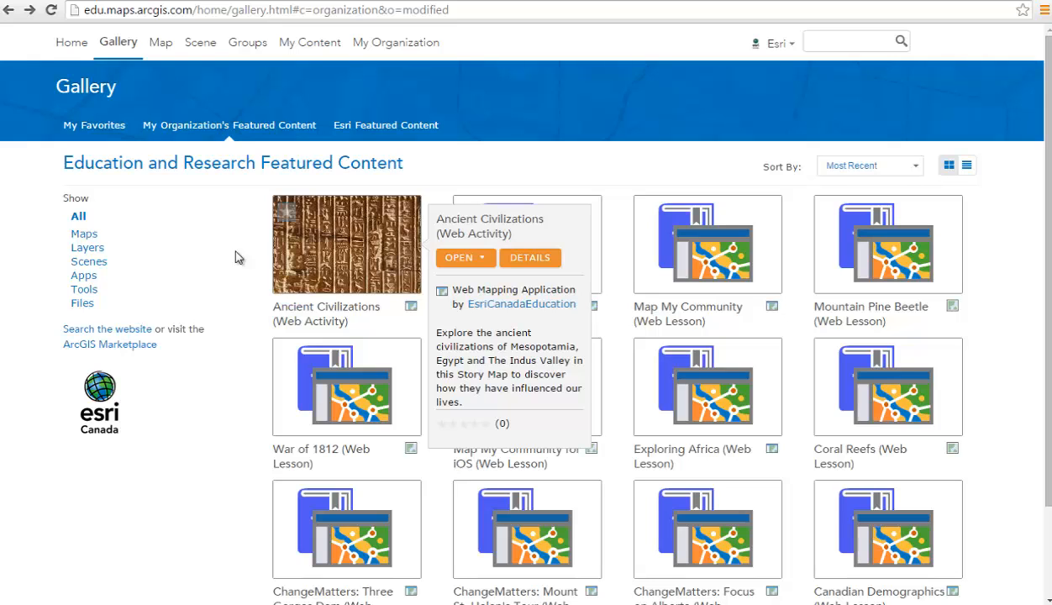
- Search all content for 'ArcCanada', including results outside Education and Research
left_click(825, 42)
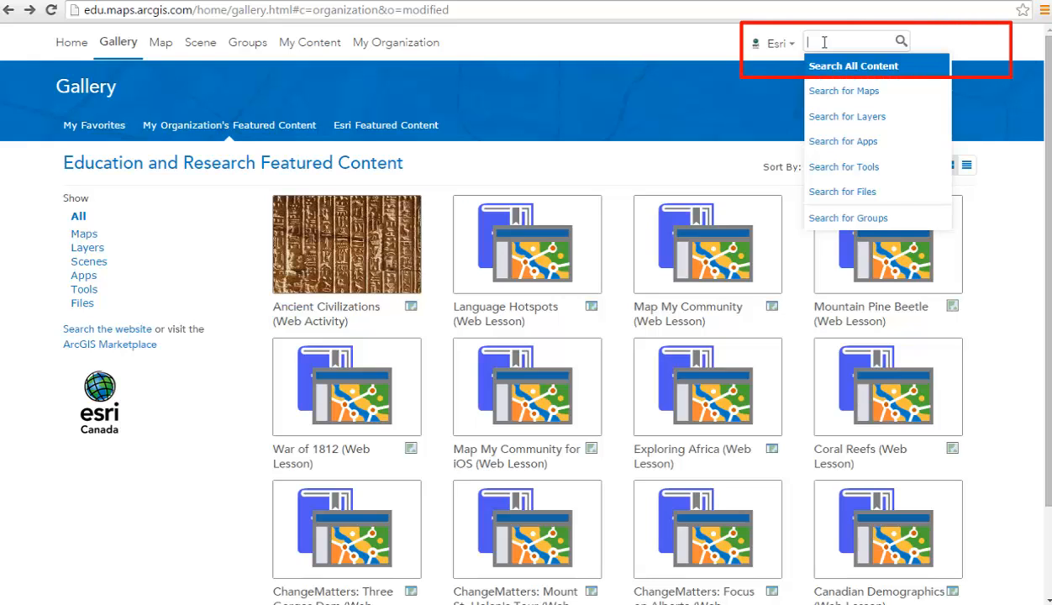
type("ArcCanada")
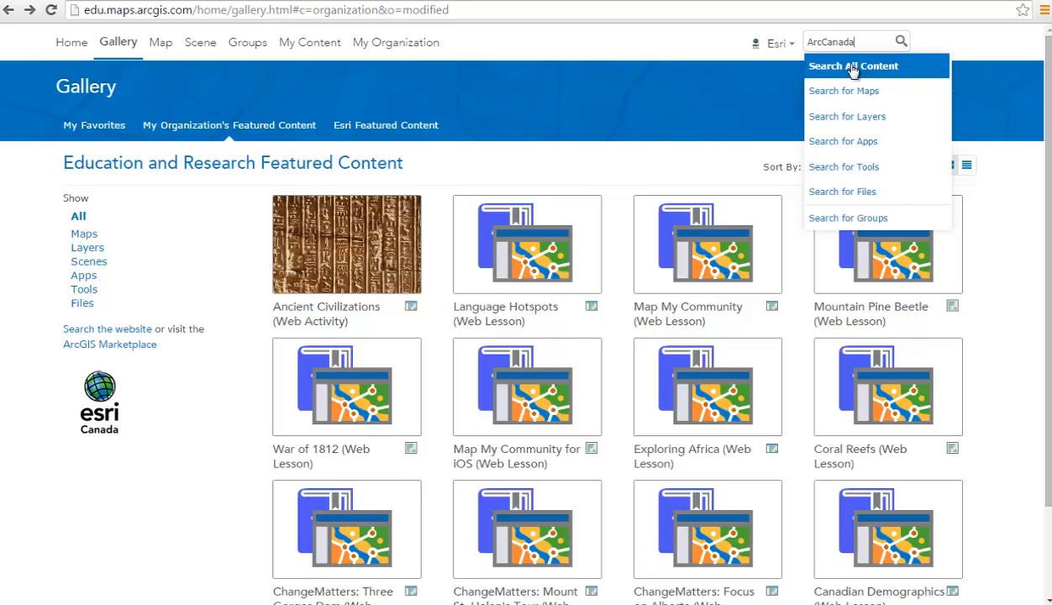
left_click(853, 67)
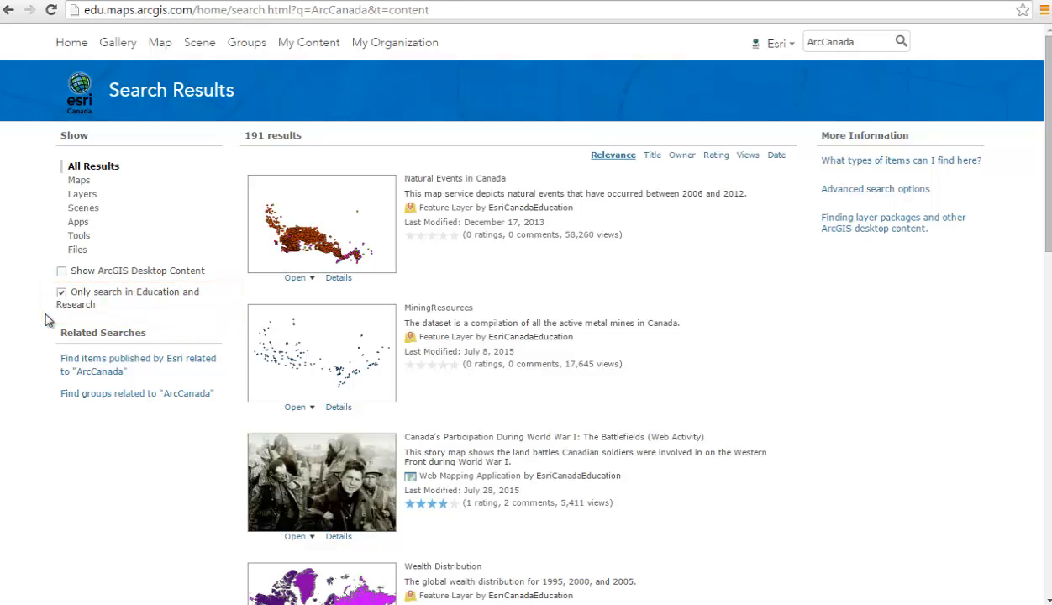
left_click(61, 293)
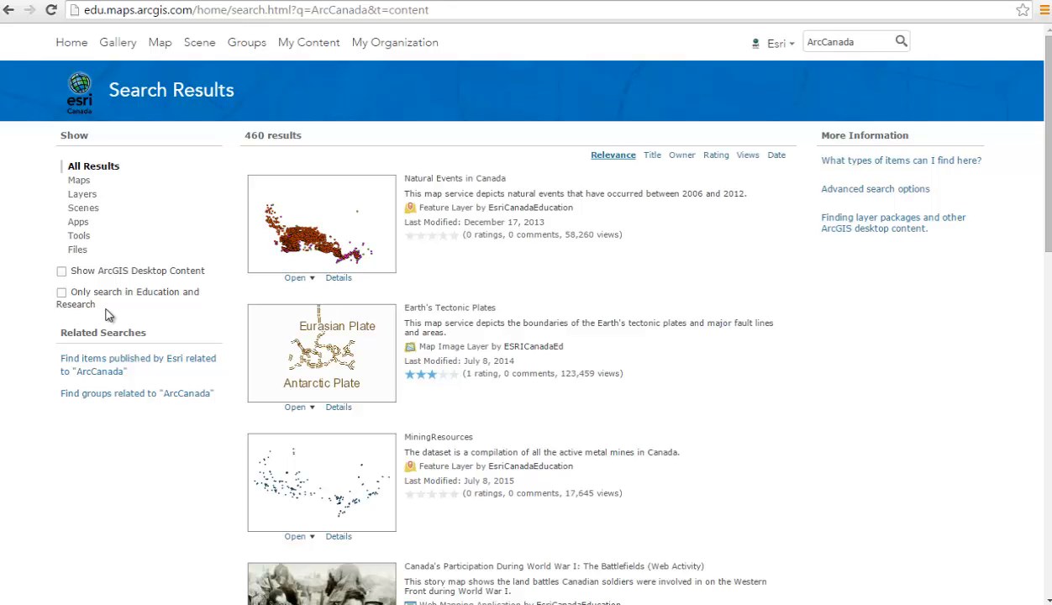
scroll(106, 315, "down", 4)
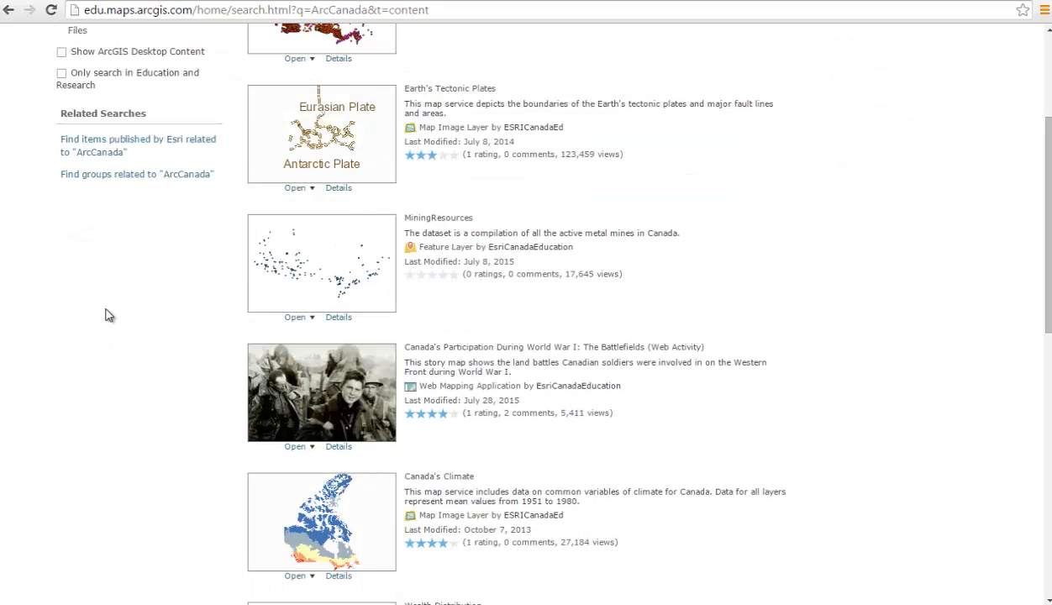
scroll(106, 315, "down", 2)
scroll(106, 315, "up", 6)
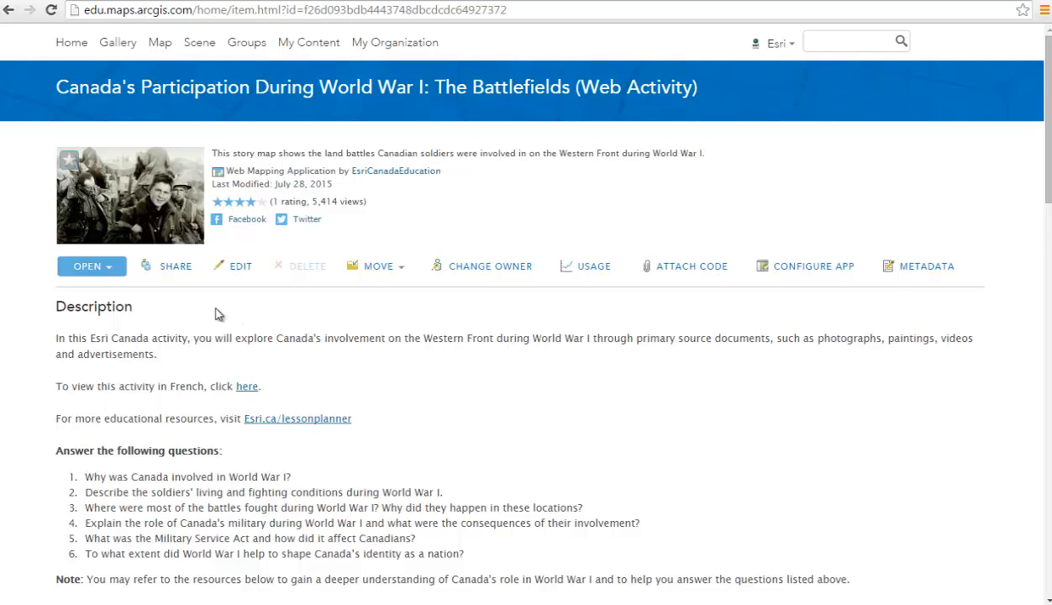
- Favorite the WWI Battlefields activity, check it in My Favorites, and start a new map
left_click(71, 165)
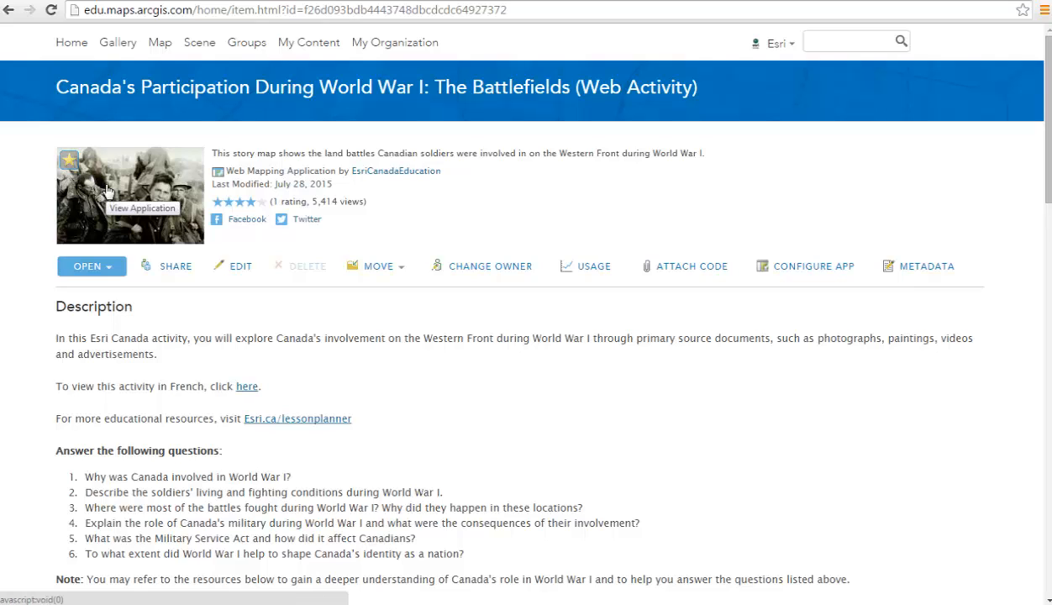
left_click(124, 50)
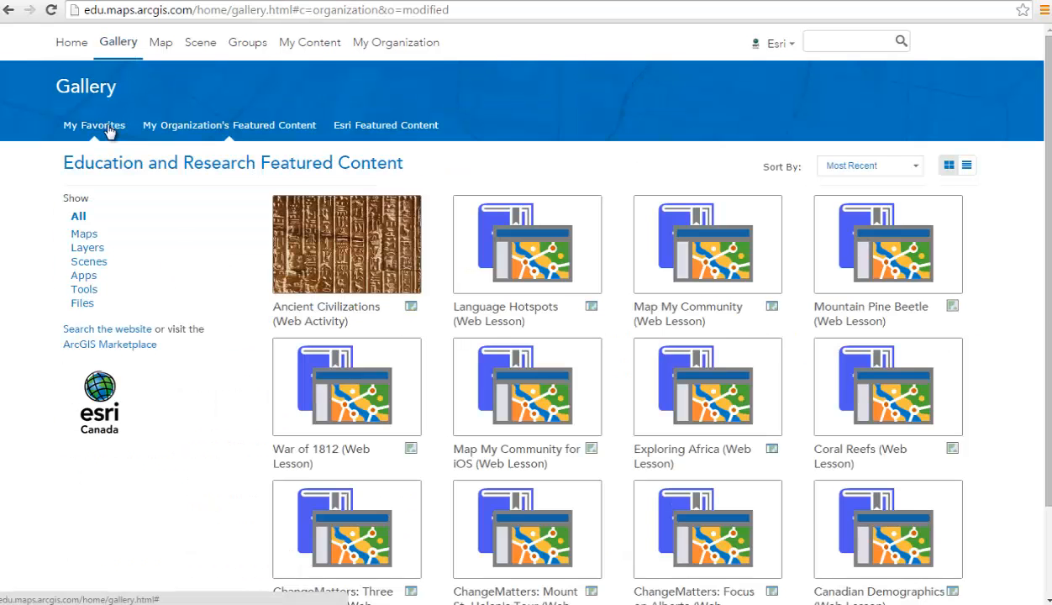
left_click(109, 131)
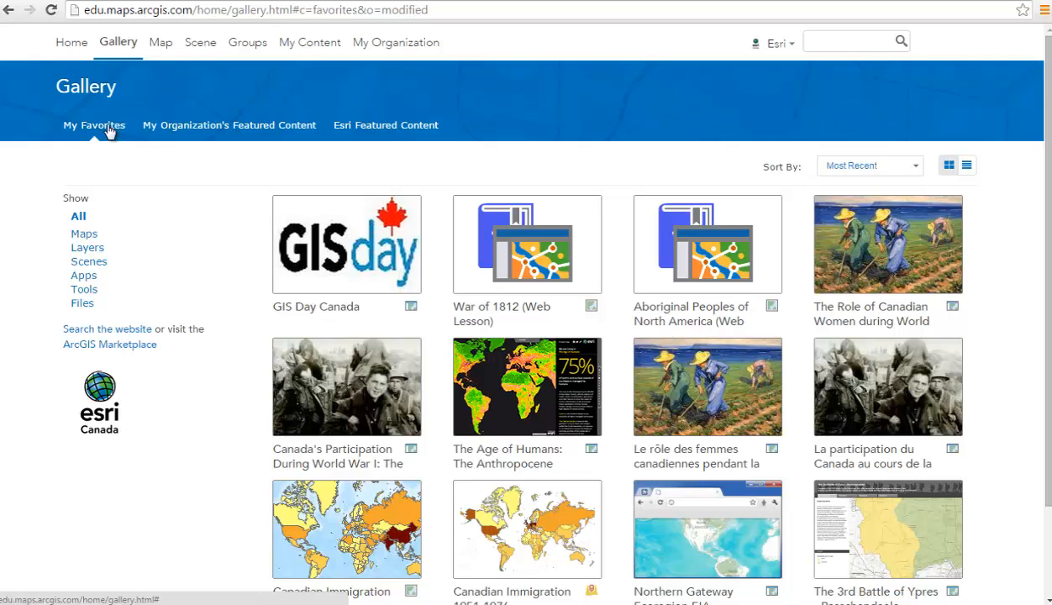
left_click(158, 43)
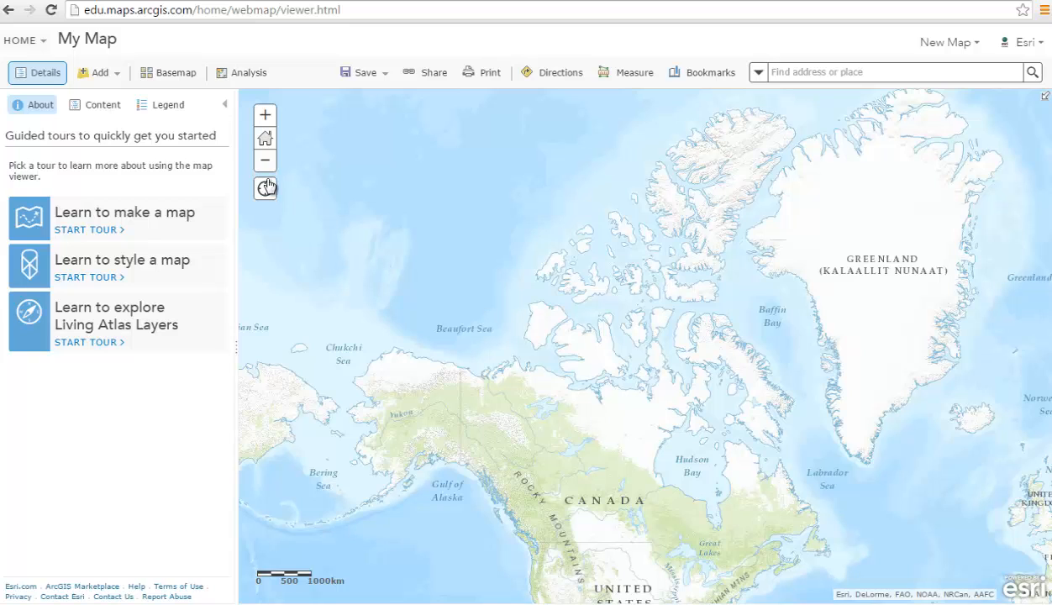
- Try Dark Gray, Imagery, Terrain, Light Gray and National Geographic basemaps, then settle on Topographic
left_click(179, 73)
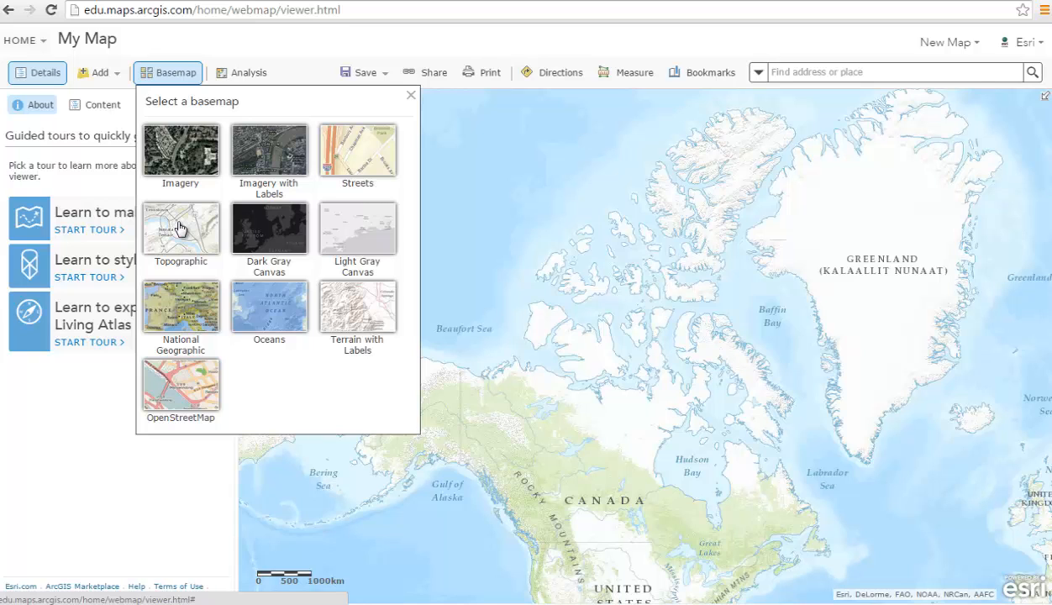
left_click(262, 237)
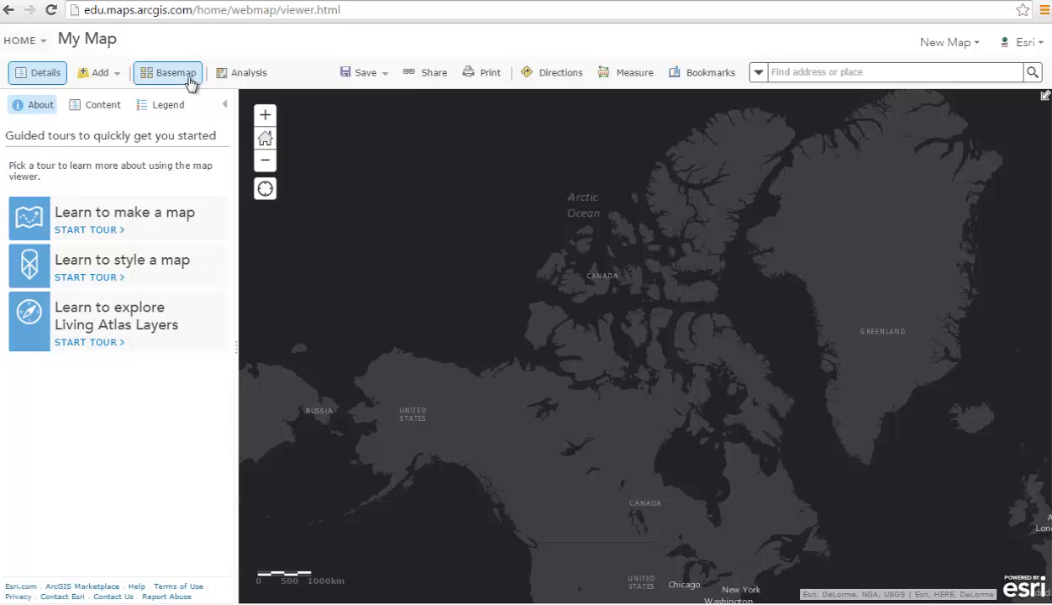
left_click(189, 77)
left_click(263, 174)
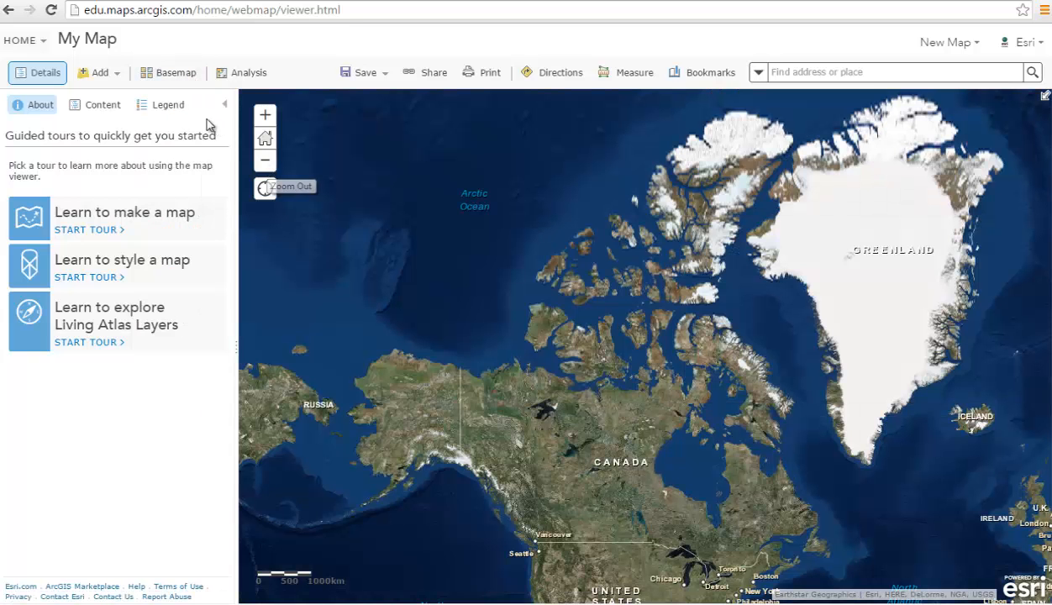
left_click(169, 75)
left_click(350, 287)
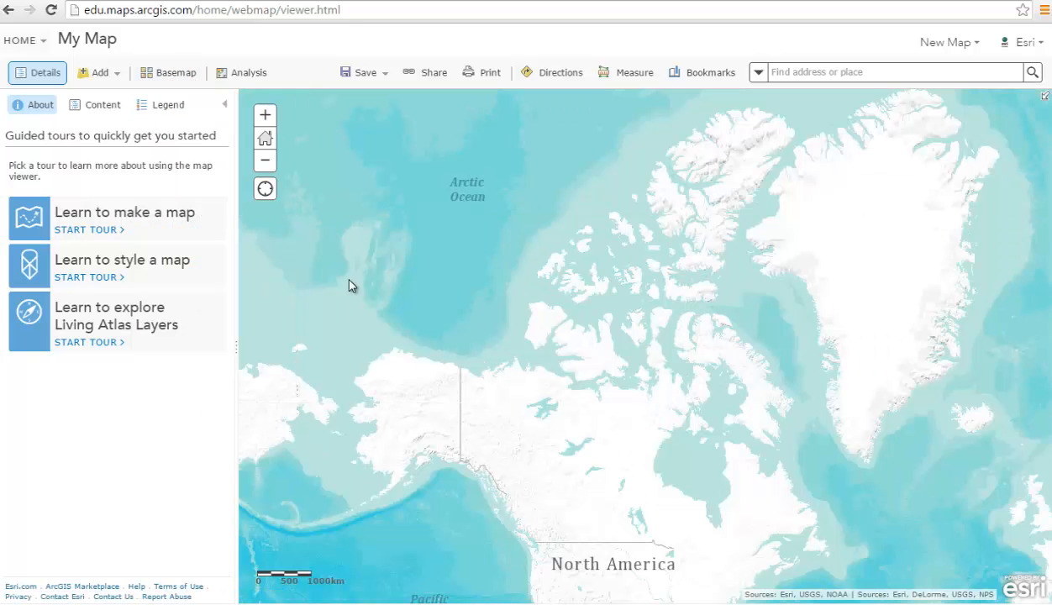
left_click(187, 78)
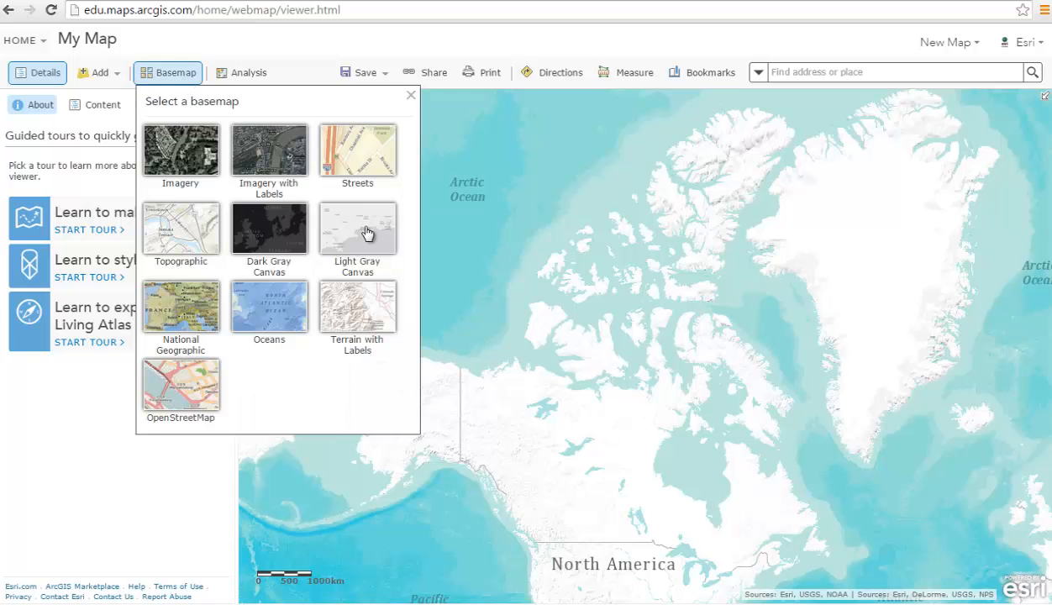
left_click(366, 233)
left_click(170, 72)
left_click(186, 313)
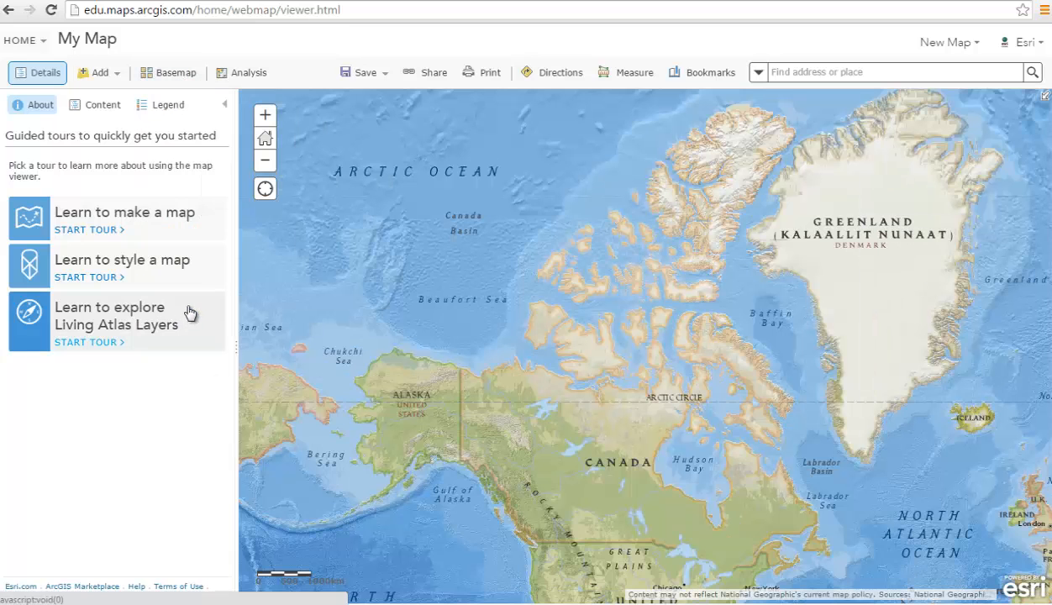
left_click(171, 75)
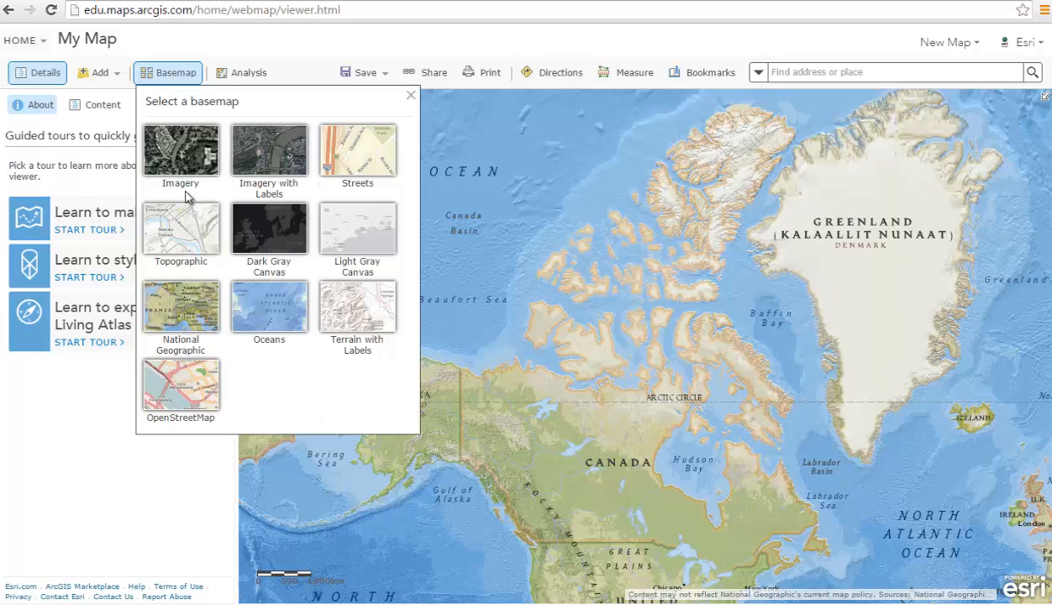
left_click(192, 234)
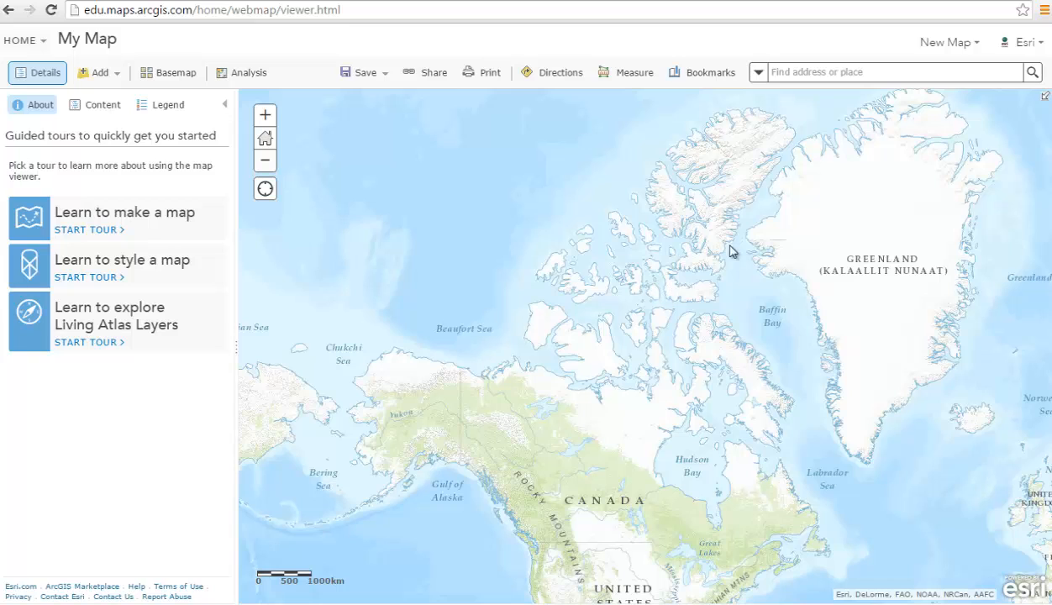
- Search for 'university of Toronto' and go to the 315 Bloor St W result
left_click(803, 75)
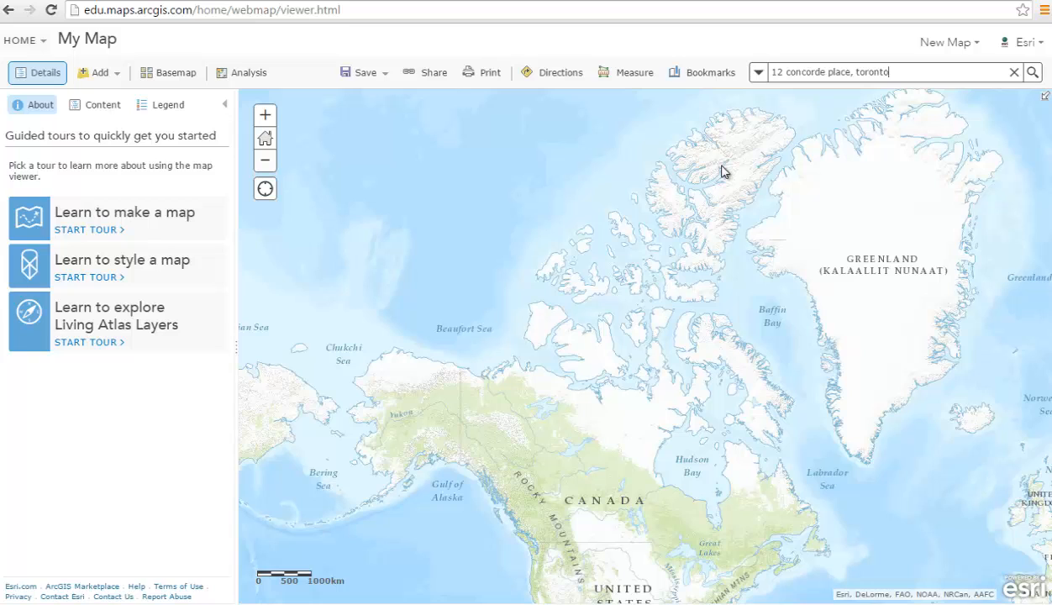
key("ctrl+a")
type("university of Toronto")
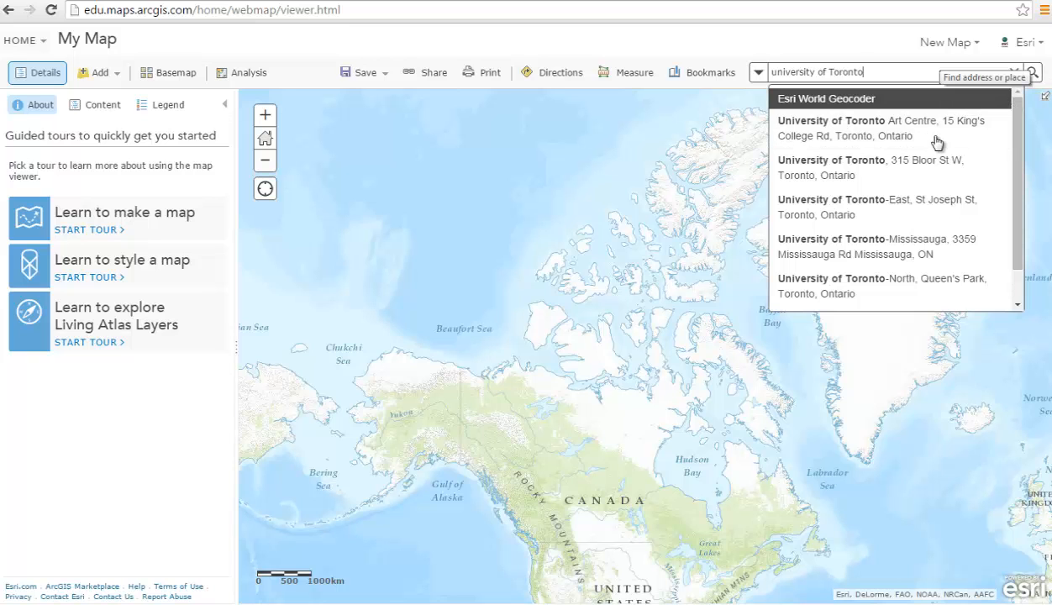
left_click(929, 167)
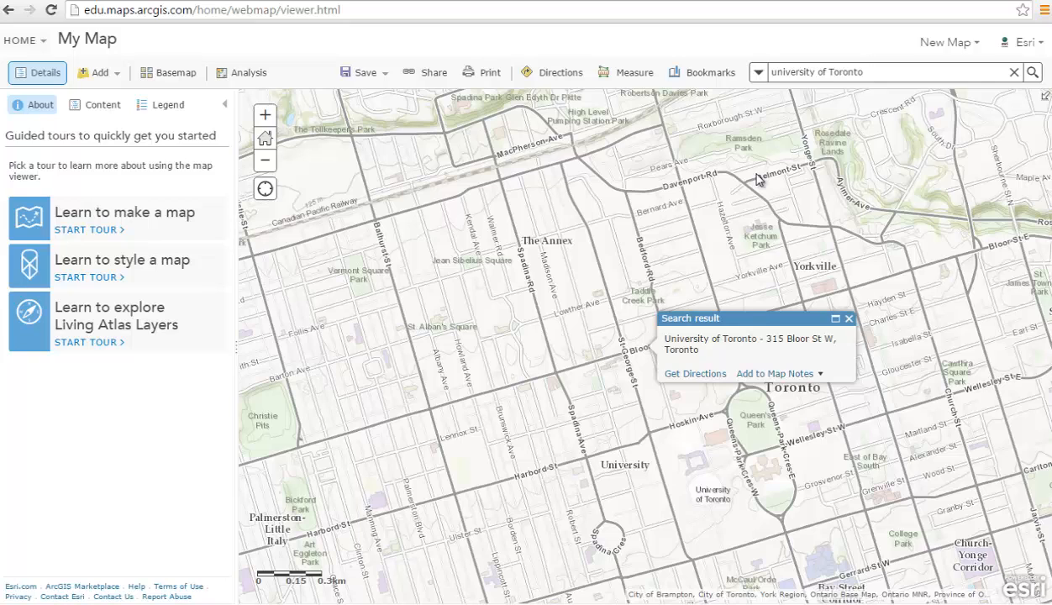
key("Return")
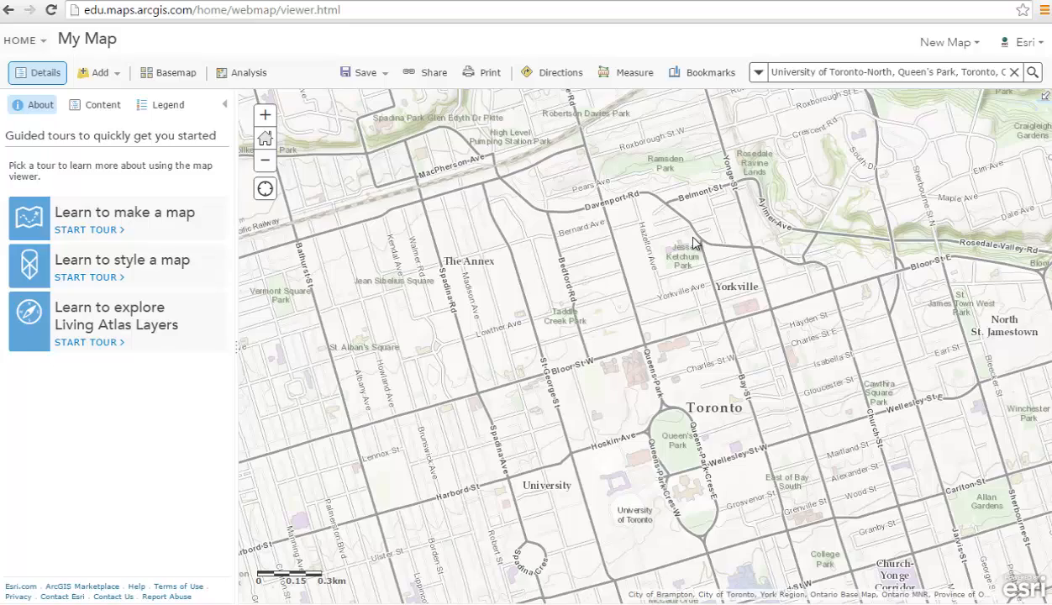
- Zoom in and box-zoom onto the campus streets, then return to the default extent
scroll(700, 336, "up", 2)
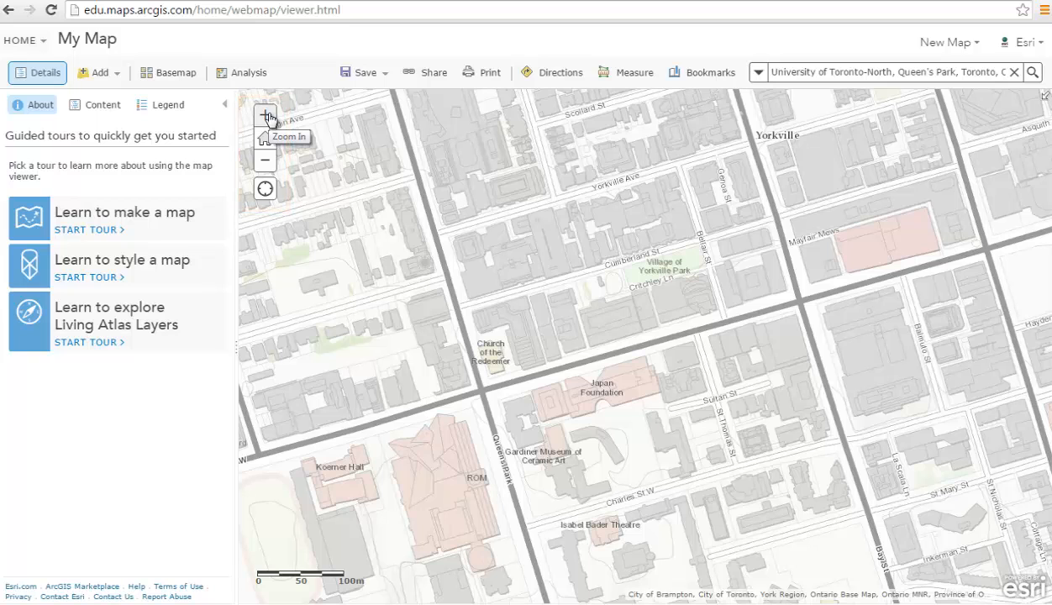
left_click(265, 116)
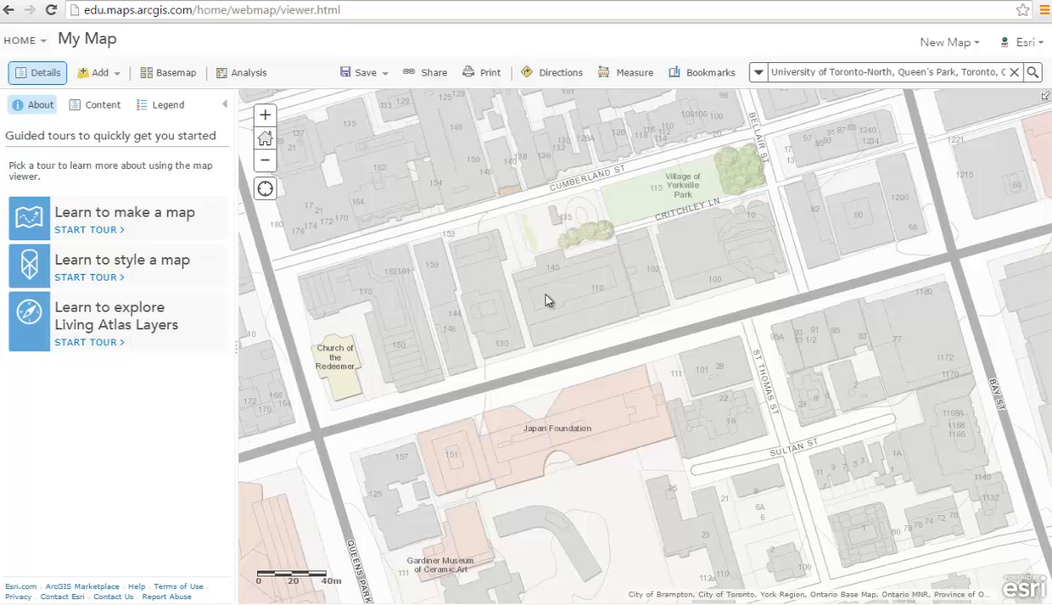
left_click_drag(545, 294, 793, 454)
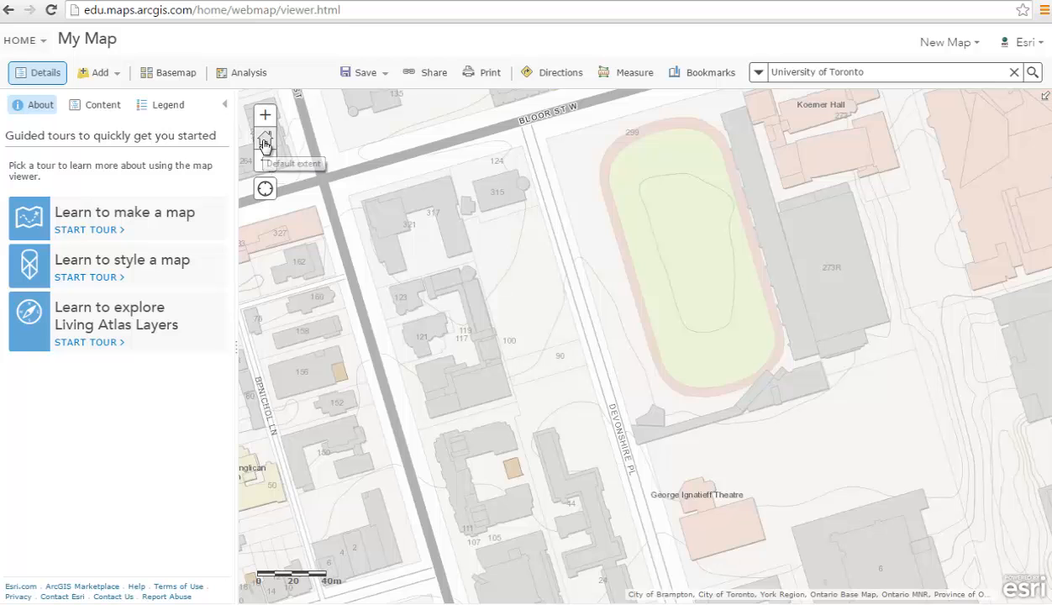
left_click(265, 140)
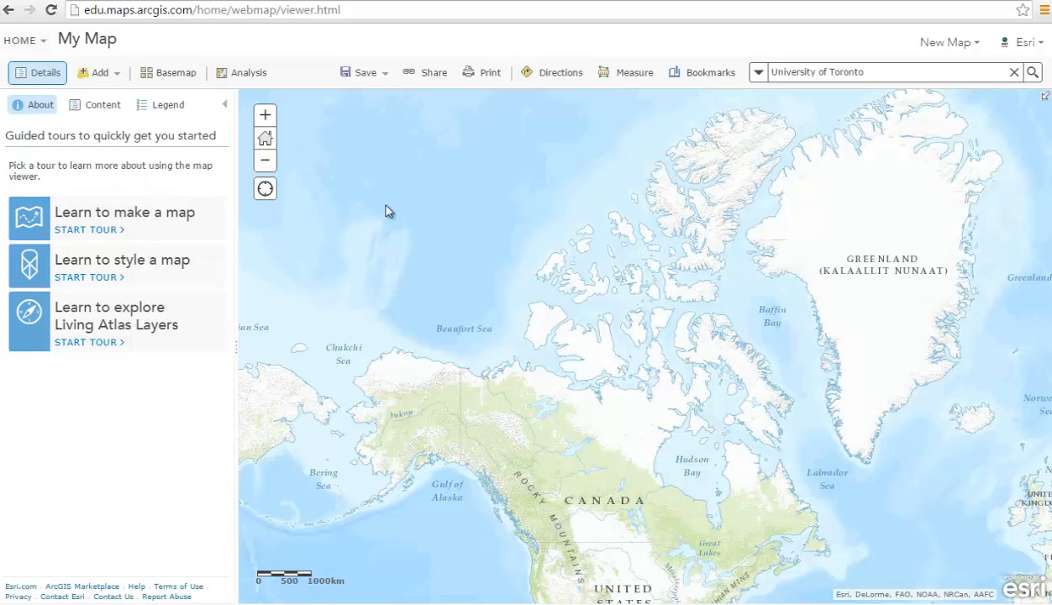
- Set up a layer search on ArcGIS Online with Within map area unchecked
left_click(114, 82)
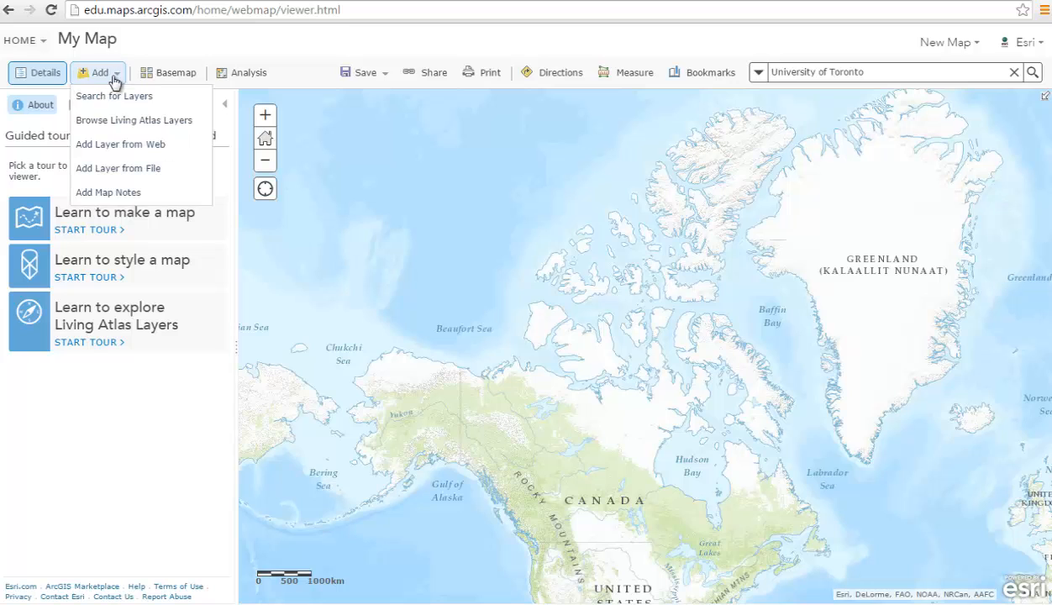
left_click(120, 101)
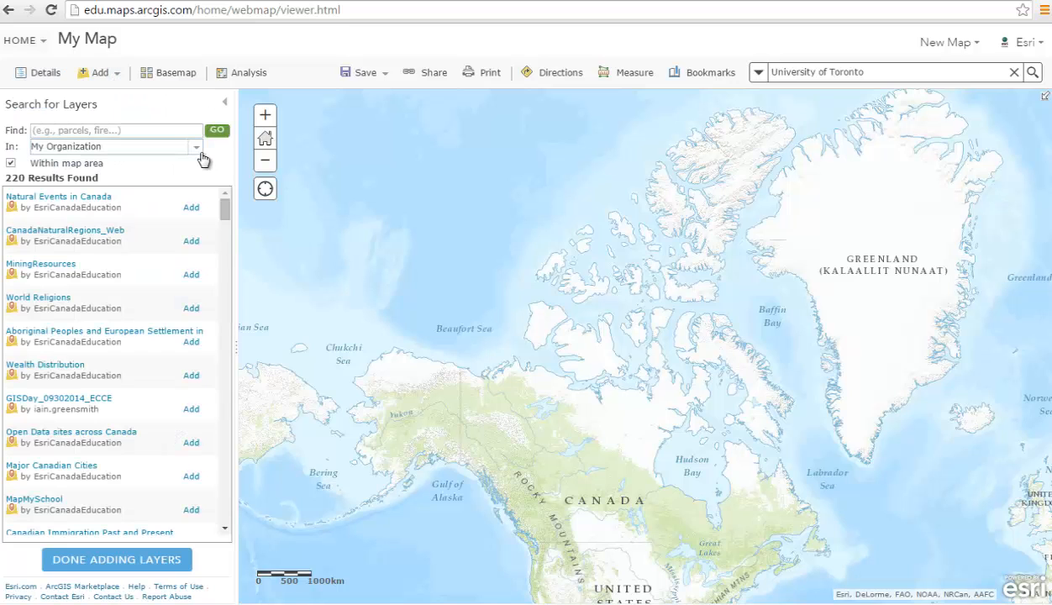
left_click(200, 155)
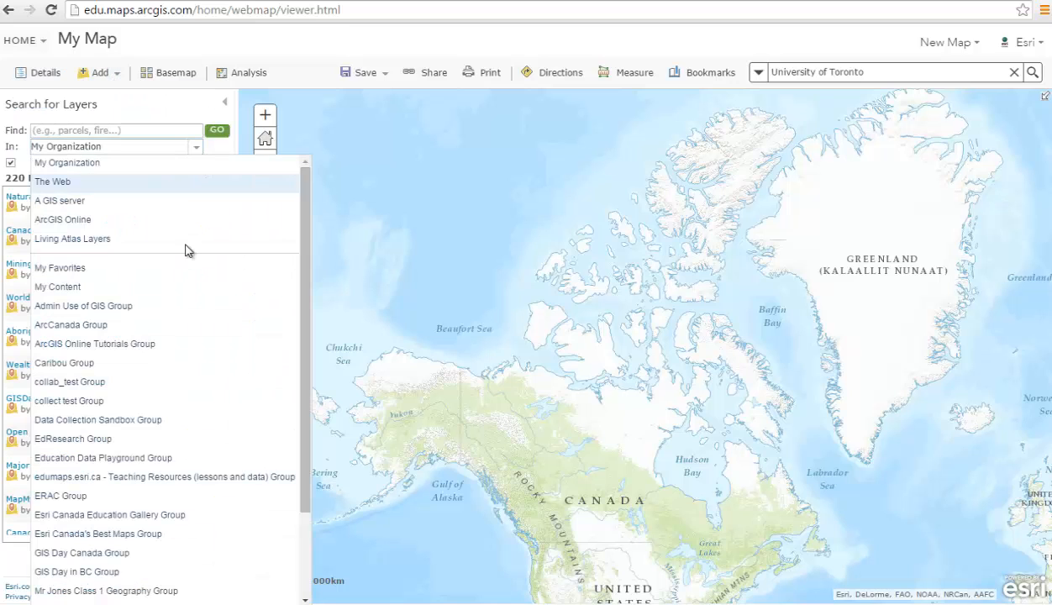
left_click(188, 223)
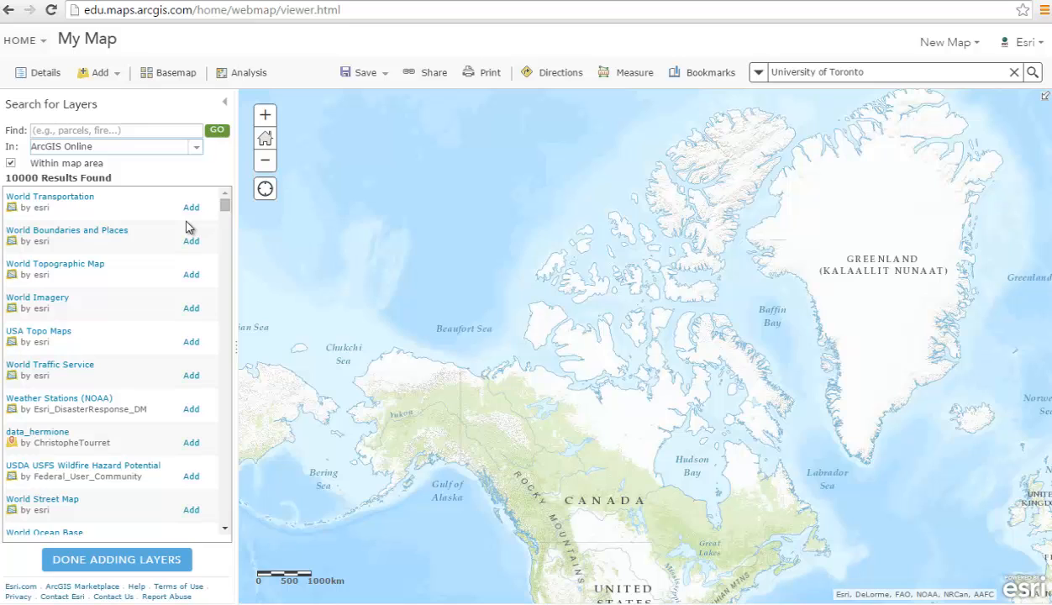
left_click(11, 167)
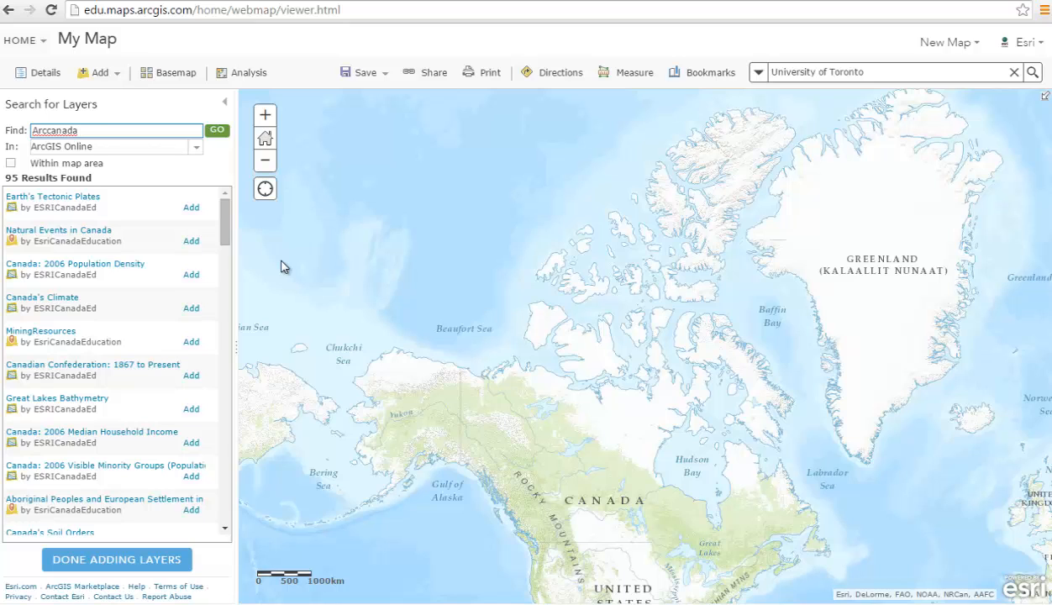
- Search 'Arccanada', review the Canada's Climate details, and add that layer to the map
key("BackSpace")
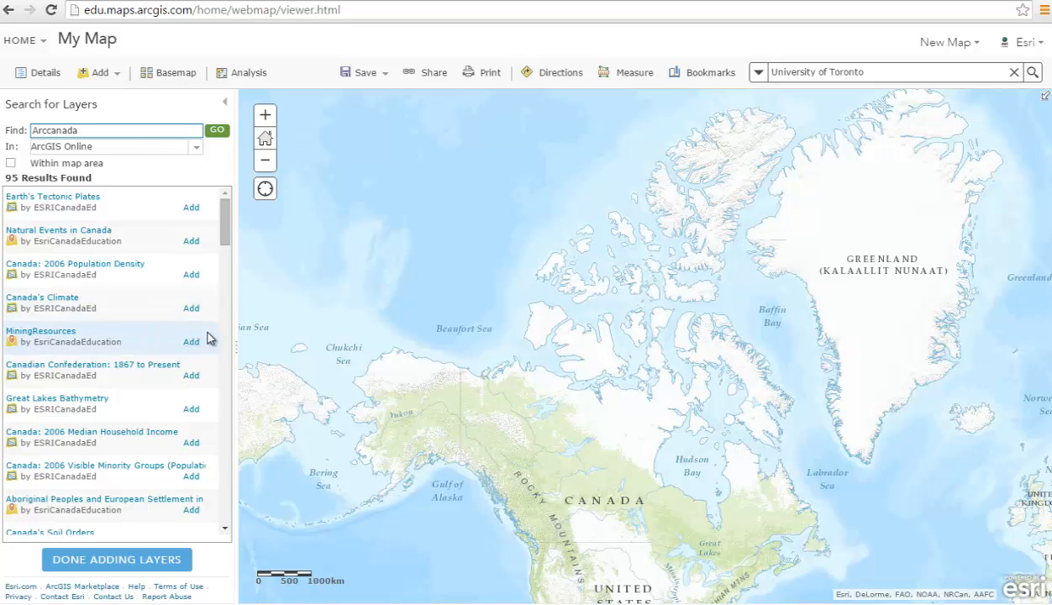
scroll(208, 340, "down", 2)
scroll(224, 217, "up", 2)
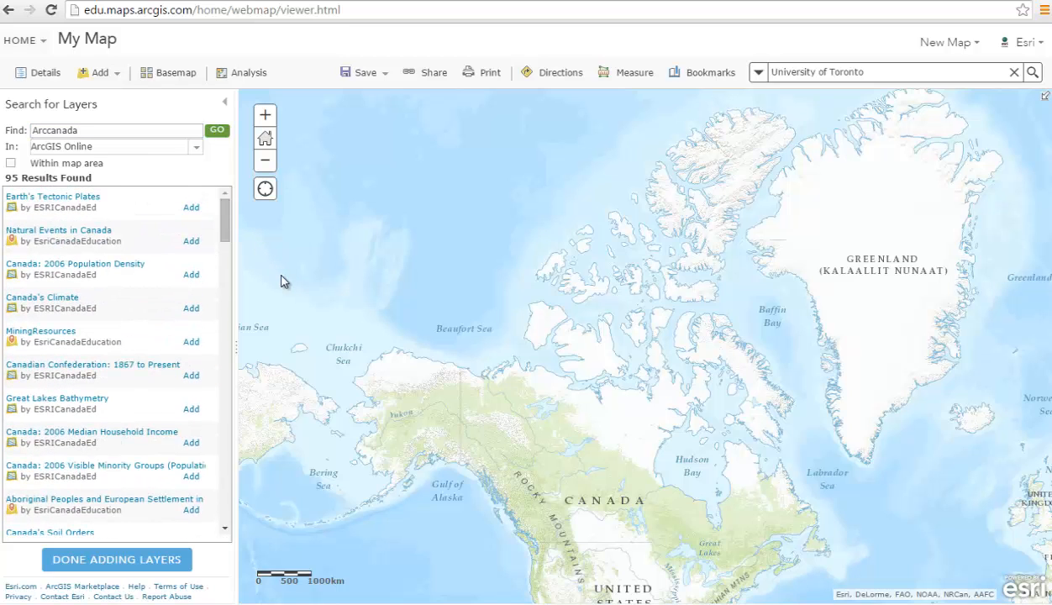
left_click(71, 300)
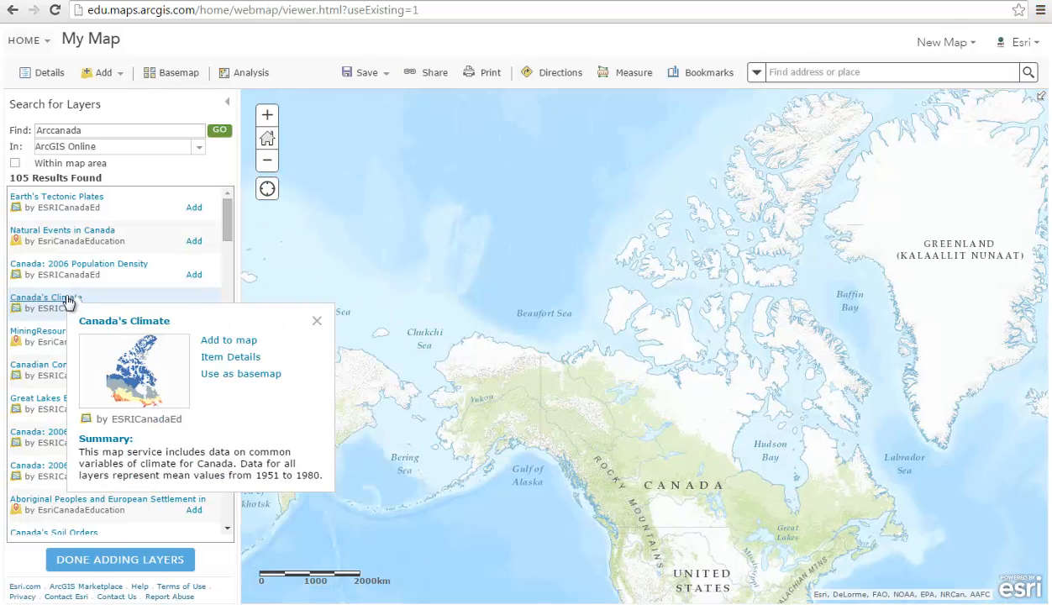
left_click(317, 321)
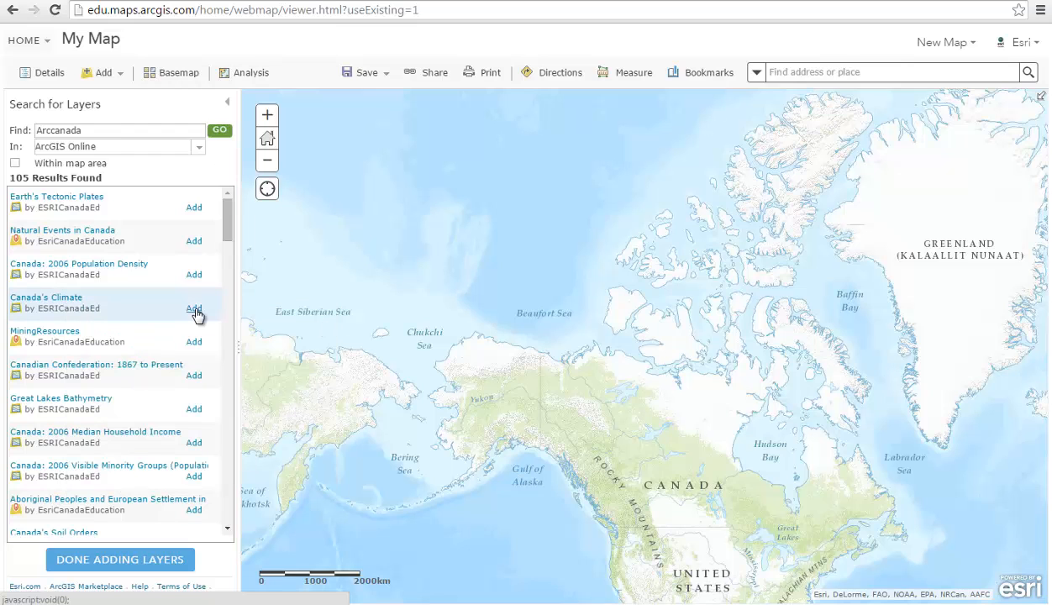
left_click(194, 309)
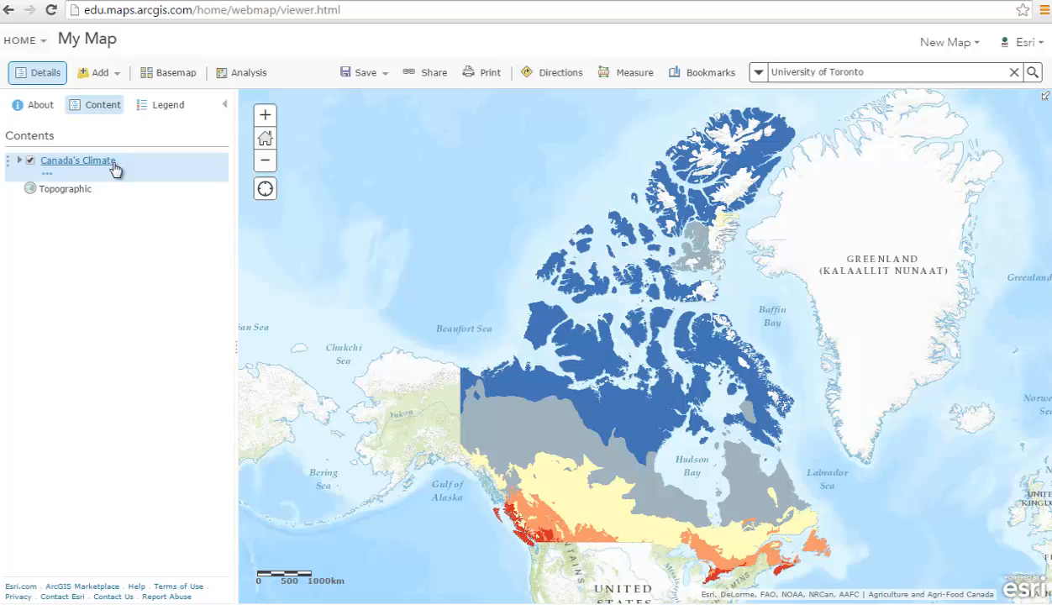
- Turn on the Daylight Hours in December sublayer of Canada's Climate and view its legend
left_click(115, 166)
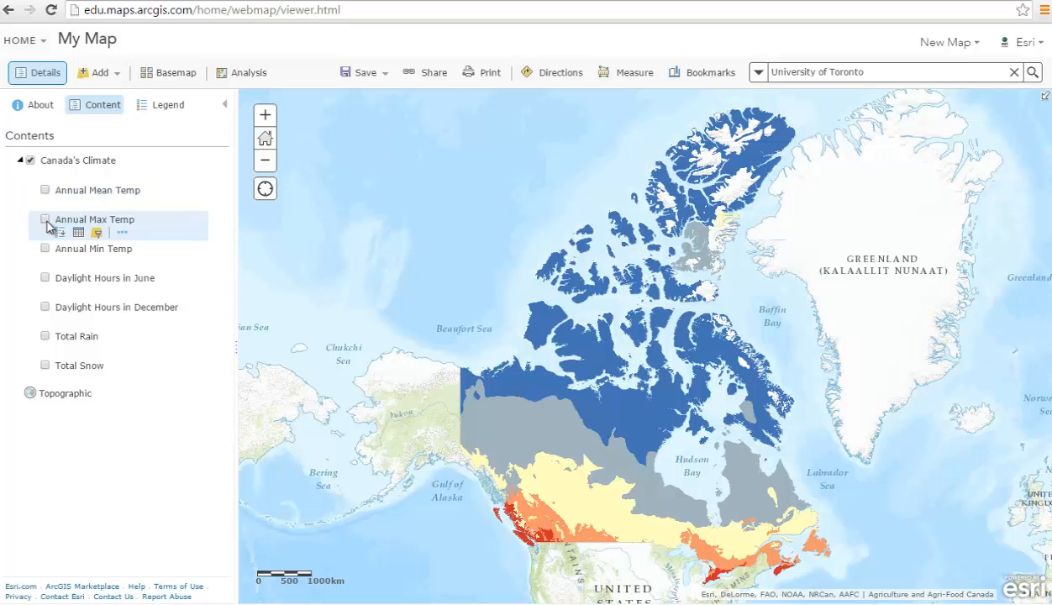
left_click(44, 307)
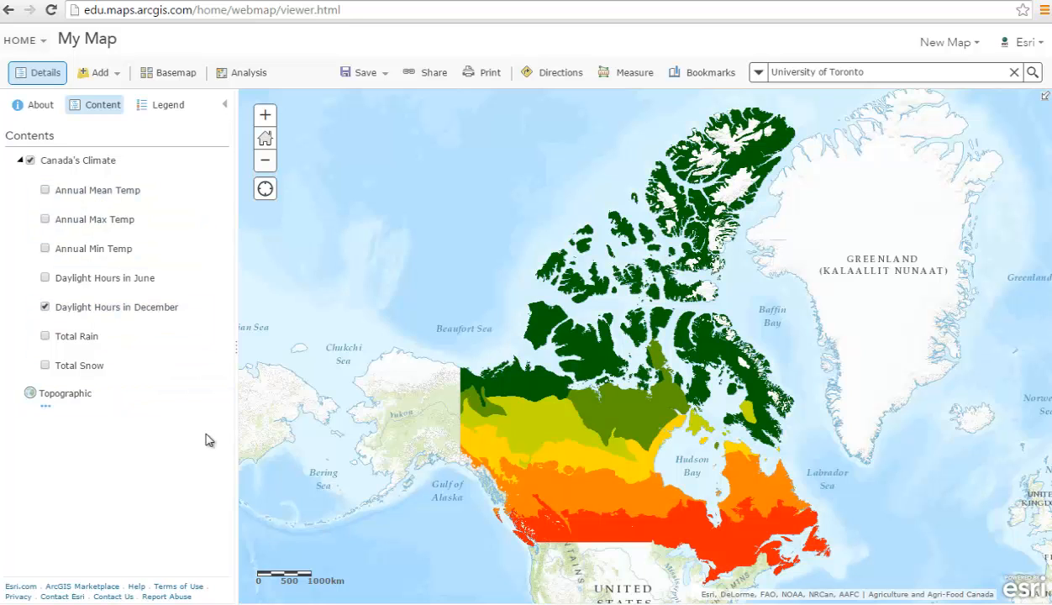
left_click(143, 309)
left_click(145, 107)
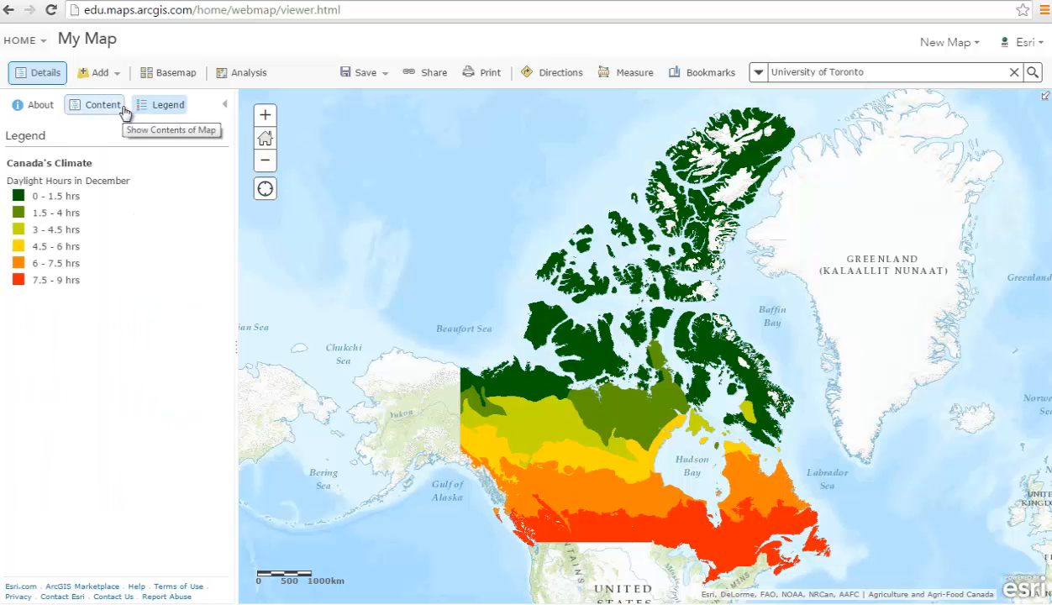
left_click(118, 112)
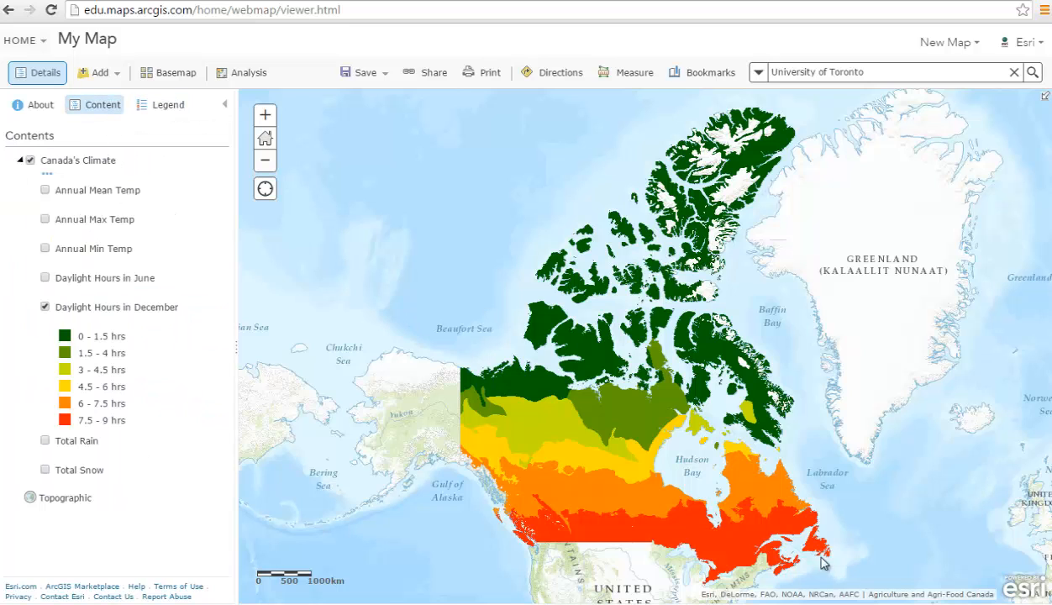
- Check December daylight popup values at three spots, including near Hudson Bay
left_click(769, 499)
left_click(627, 503)
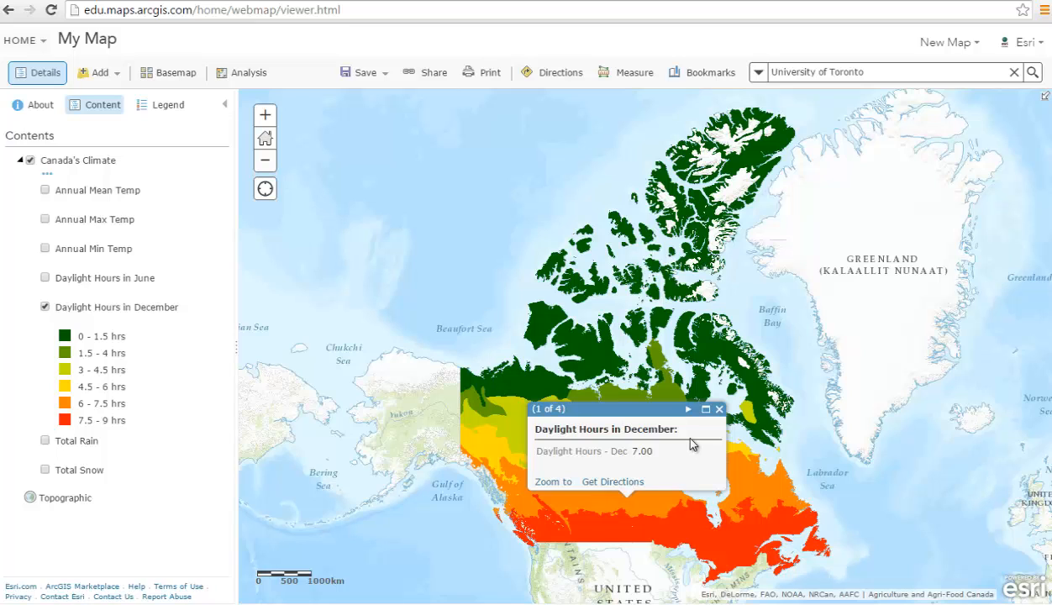
left_click(740, 373)
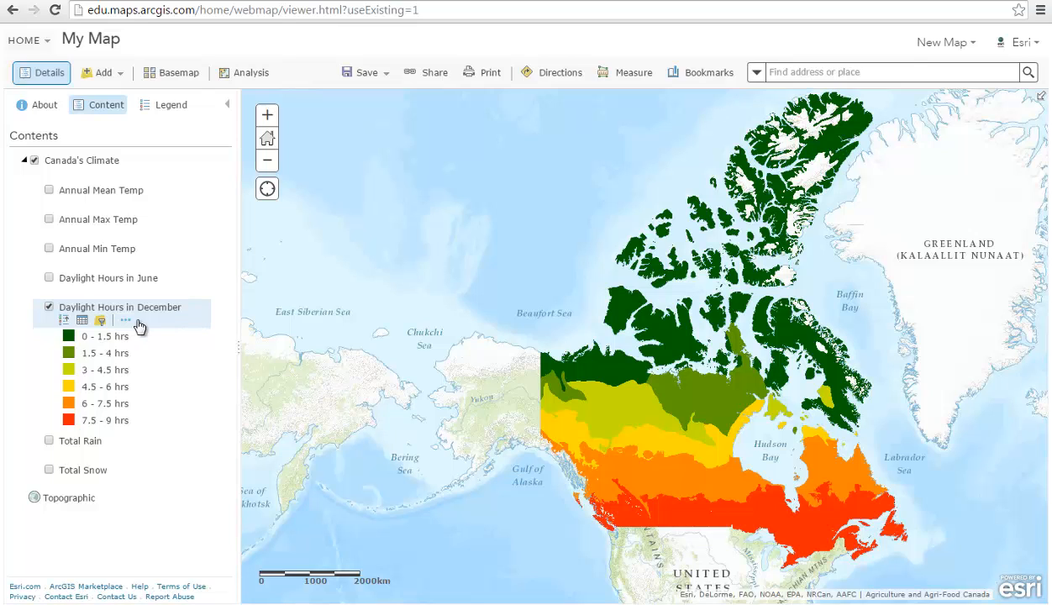
- Open the Daylight Hours in December attribute table and adjust its panel
left_click(81, 322)
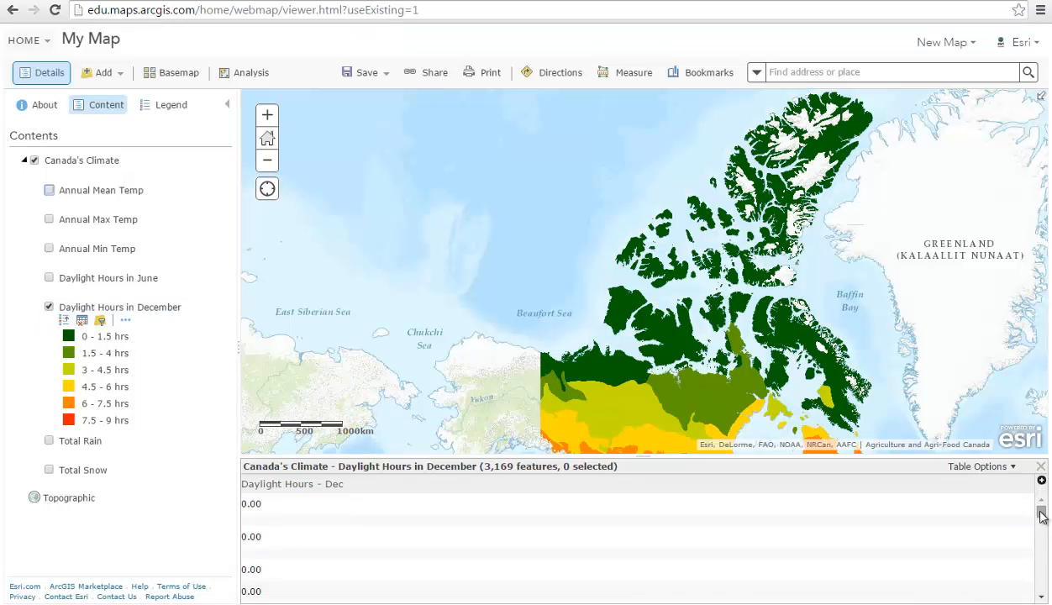
left_click_drag(1042, 516, 1044, 580)
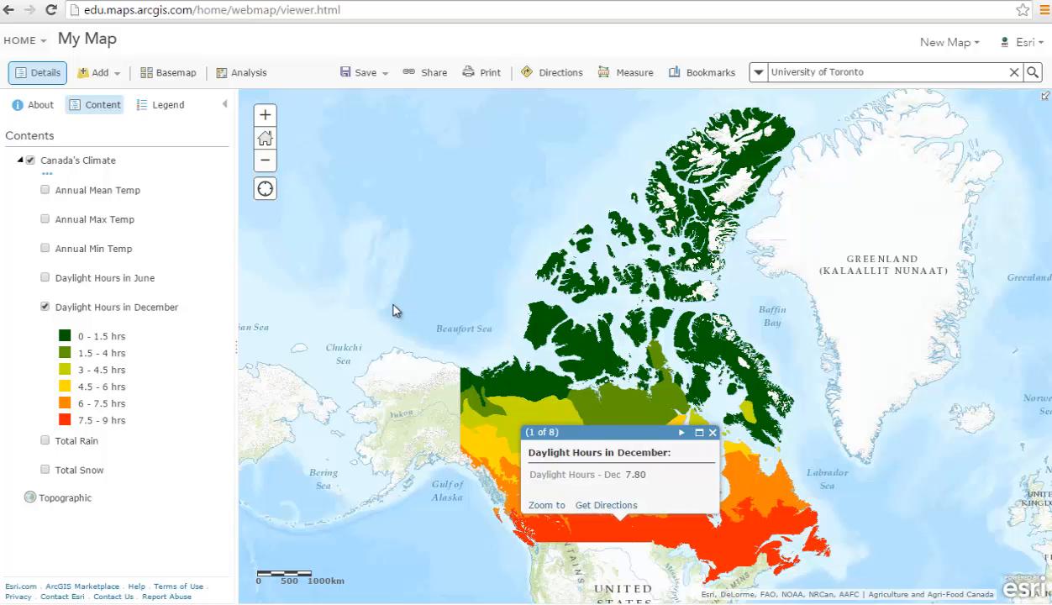
- Create a new blank map and choose Add Map Notes from the Add menu
left_click(948, 43)
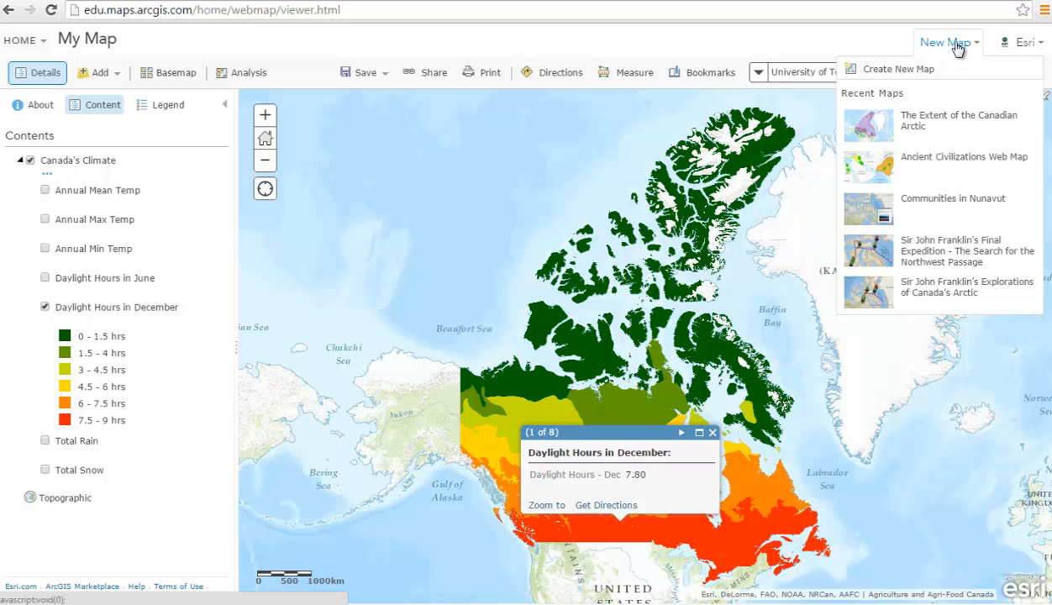
left_click(933, 69)
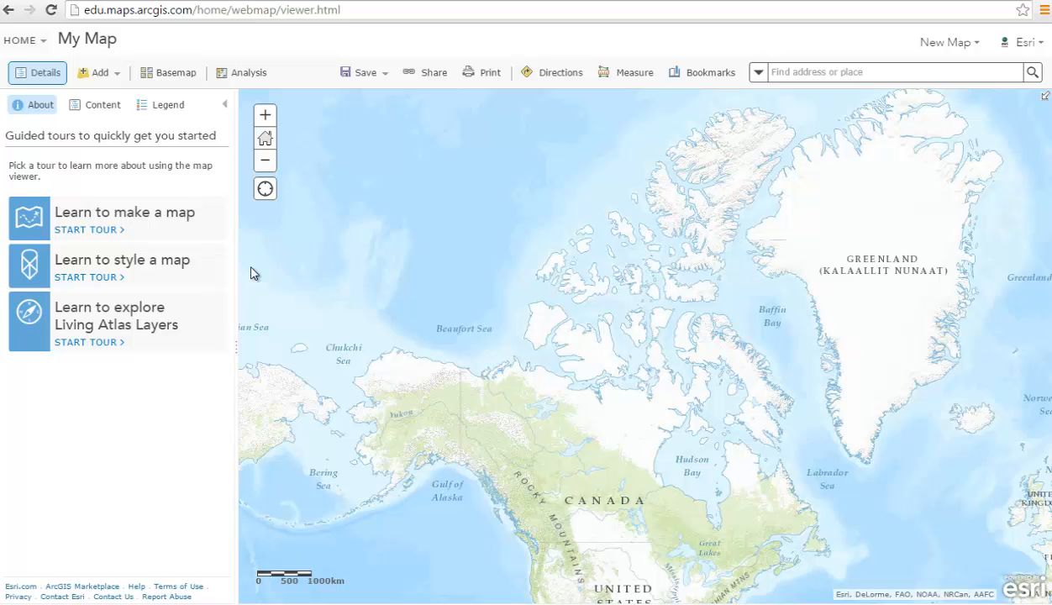
left_click(102, 75)
left_click(132, 195)
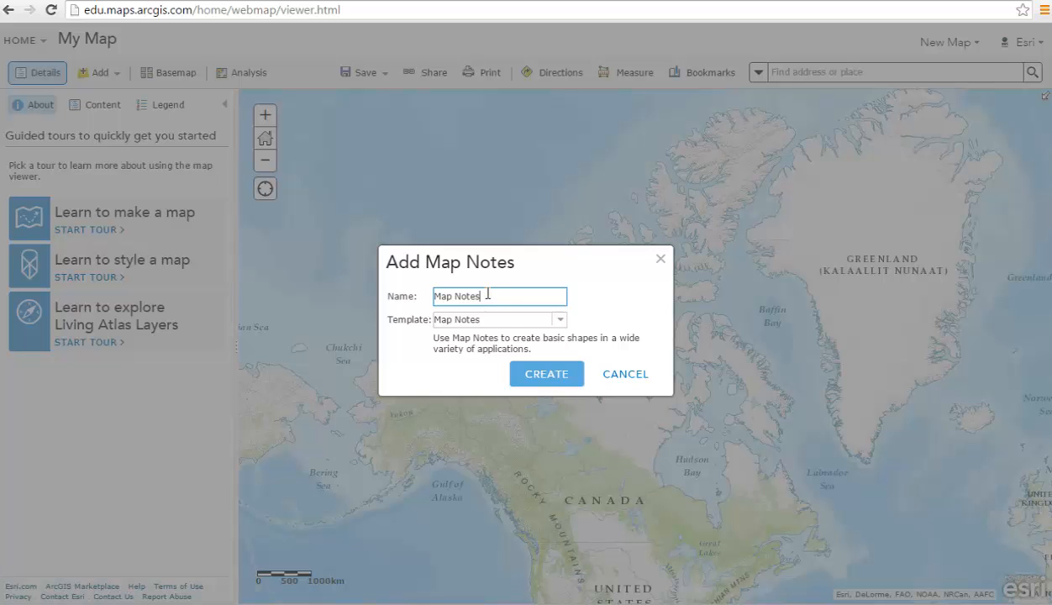
- Create the Map Notes layer, keeping the default name Map Notes
left_click(550, 376)
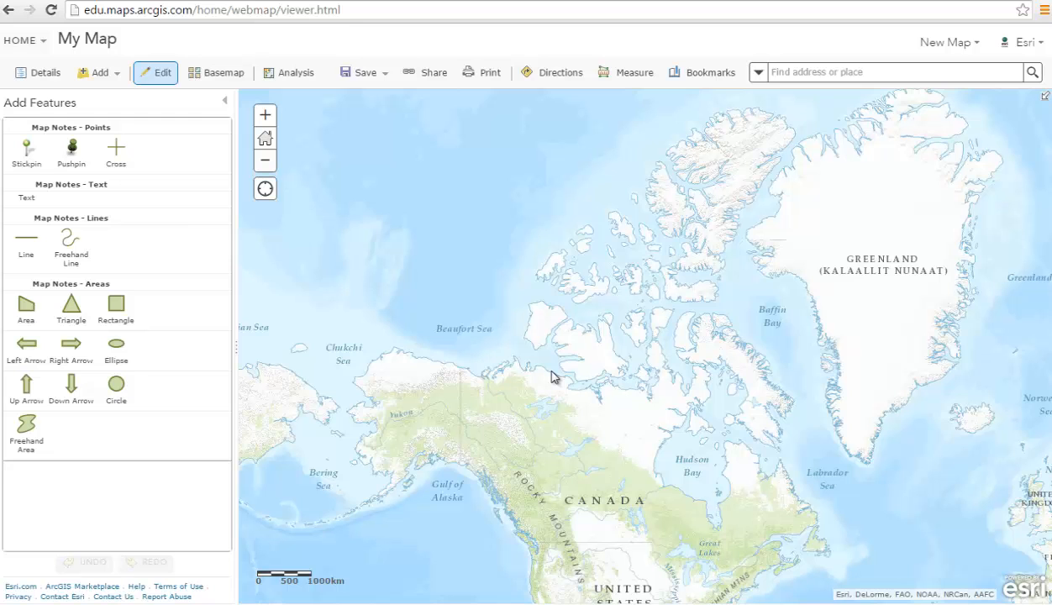
- Search for China and drop a Stickpin point note in central China
type("China")
key("Return")
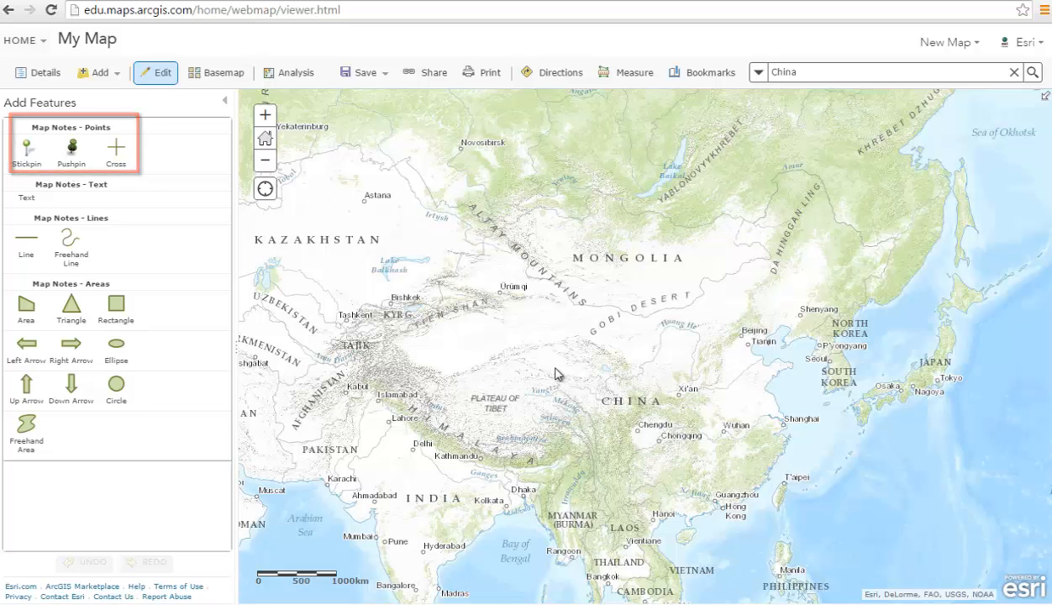
left_click(27, 151)
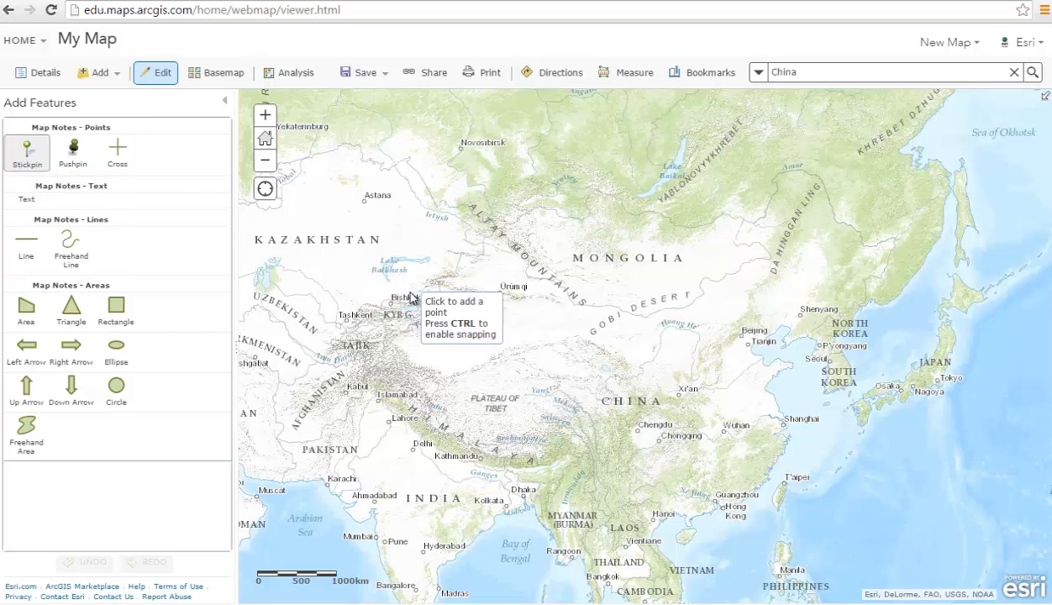
left_click(669, 380)
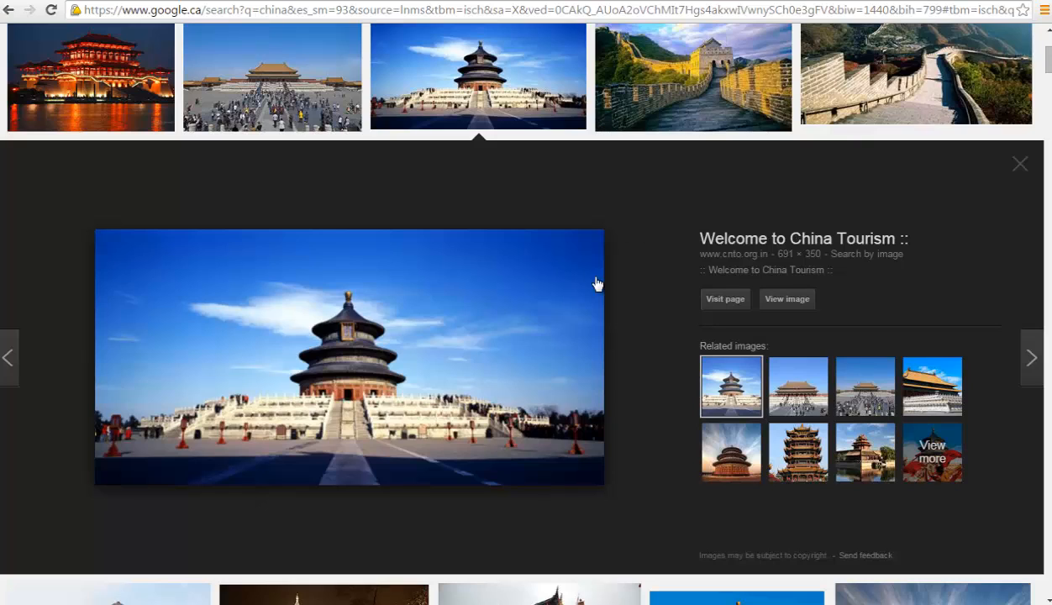
- Copy the temple photo's image URL from Google Images and return to the My Map tab
right_click(503, 323)
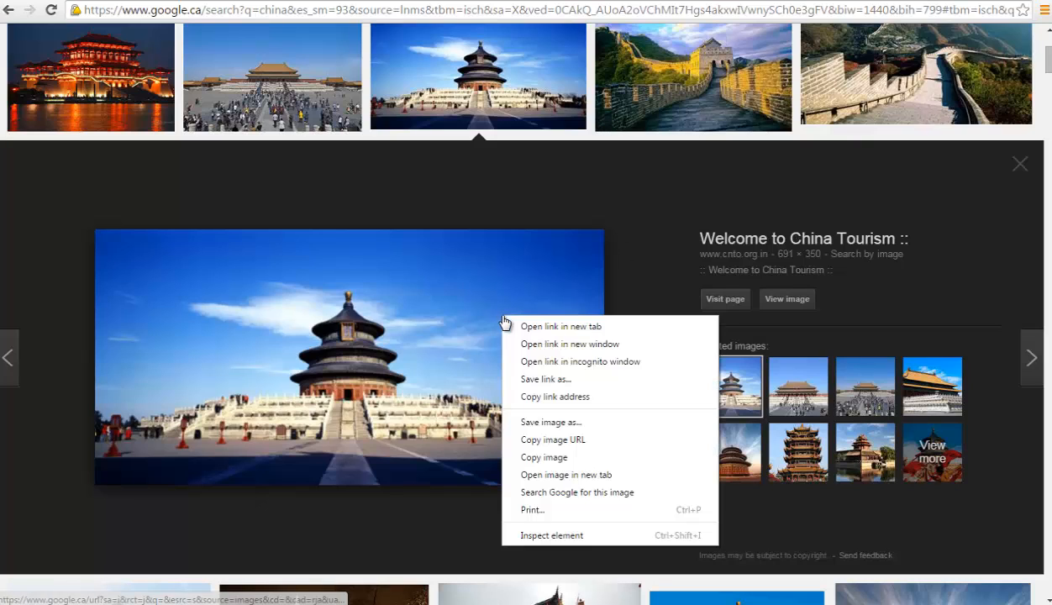
left_click(600, 447)
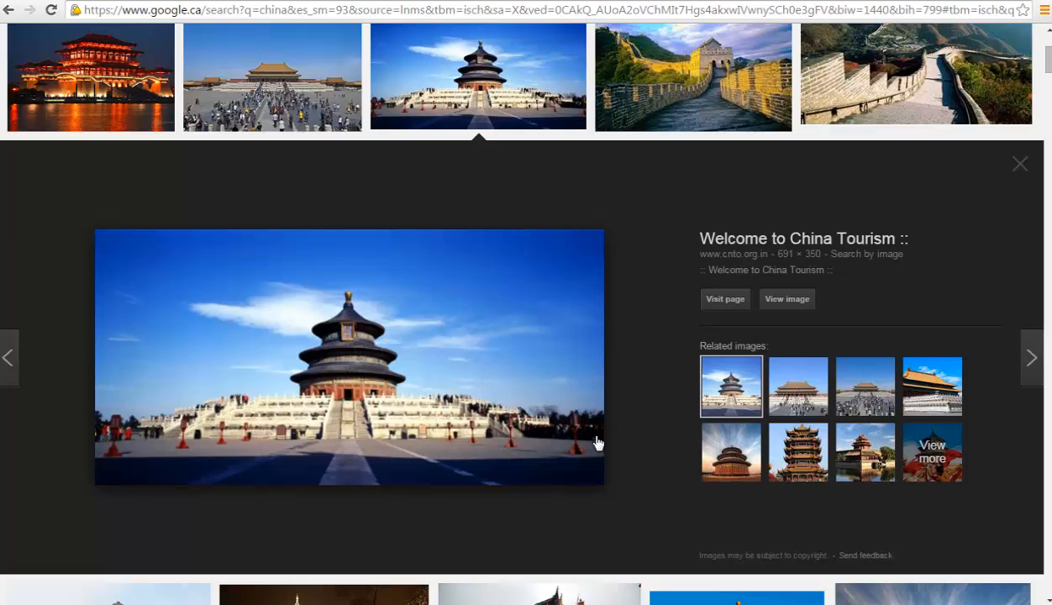
left_click(609, 0)
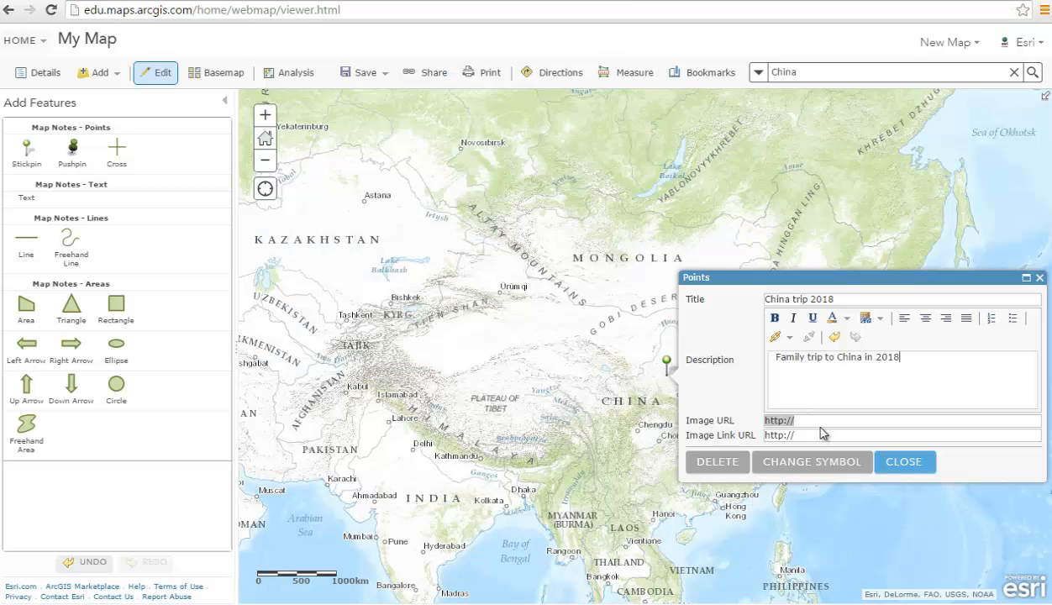
key("ctrl+v")
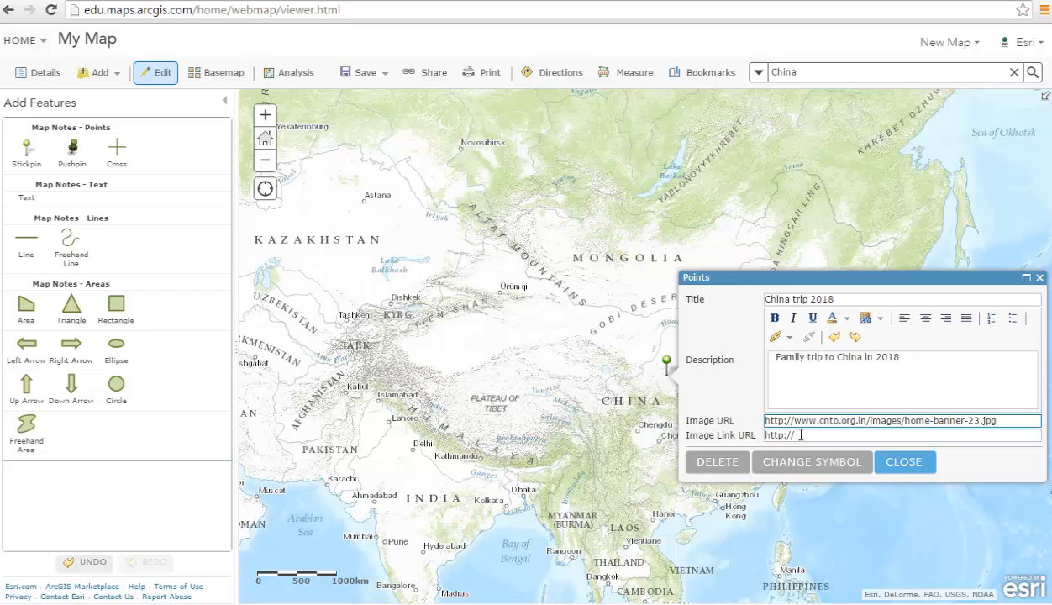
left_click(801, 434)
key("ctrl+v")
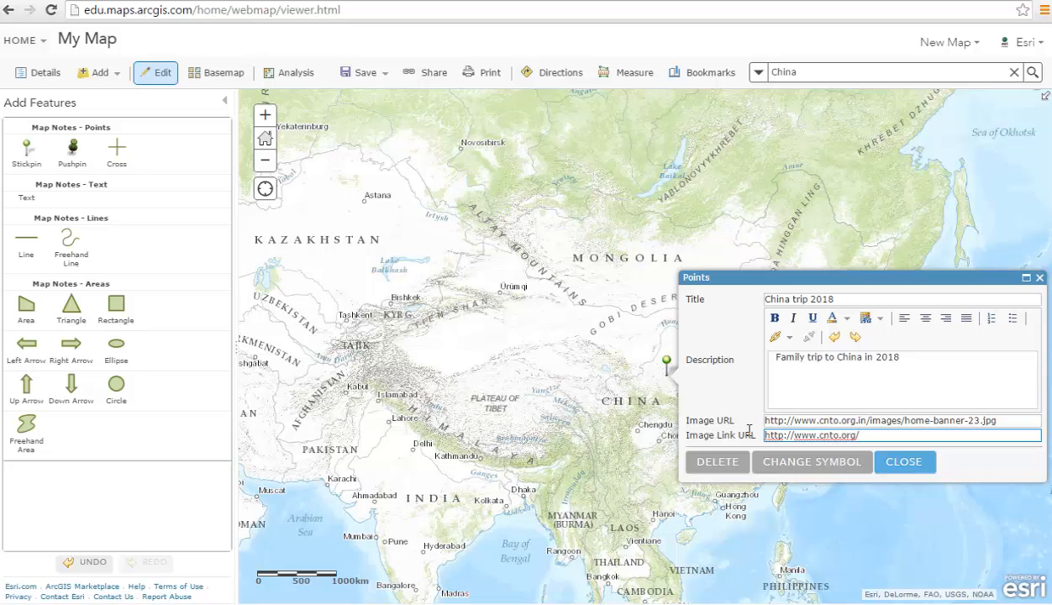
left_click(923, 468)
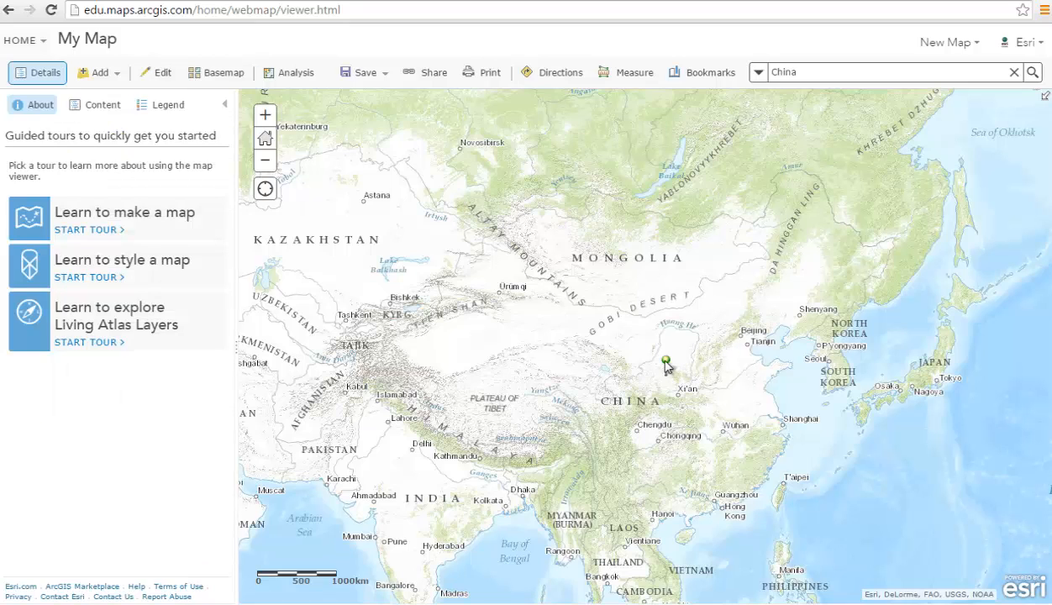
- Test the China trip 2018 popup's photo link to cnto.org, then resume adding map notes
left_click(665, 363)
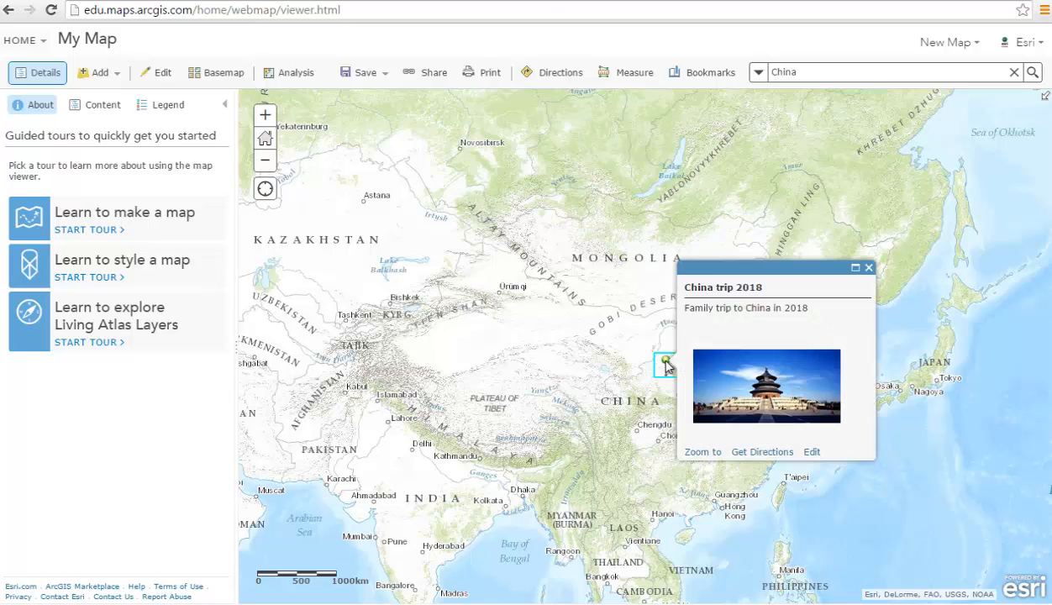
left_click(776, 399)
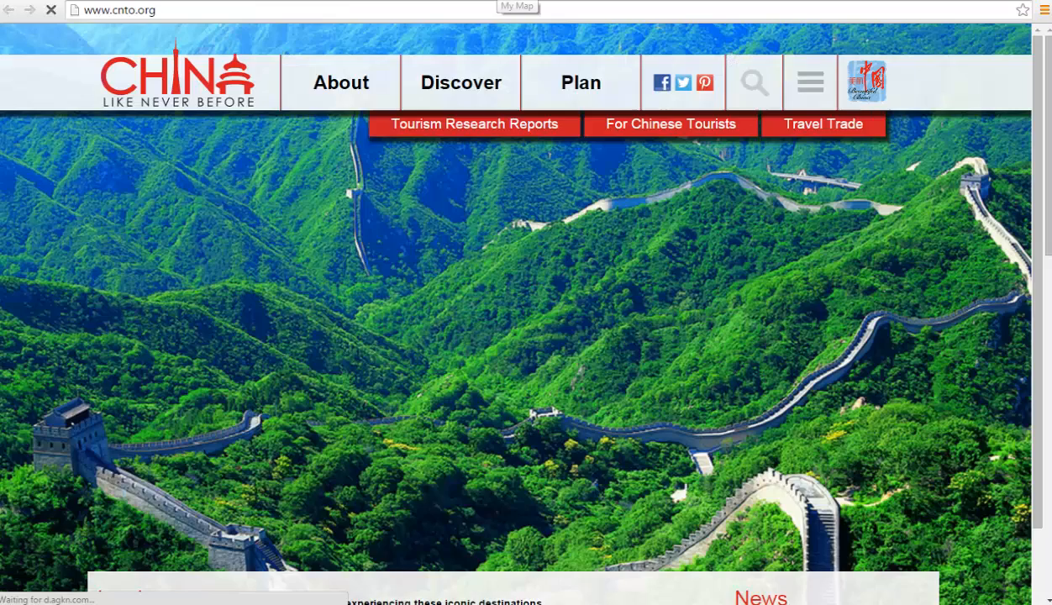
left_click(496, 1)
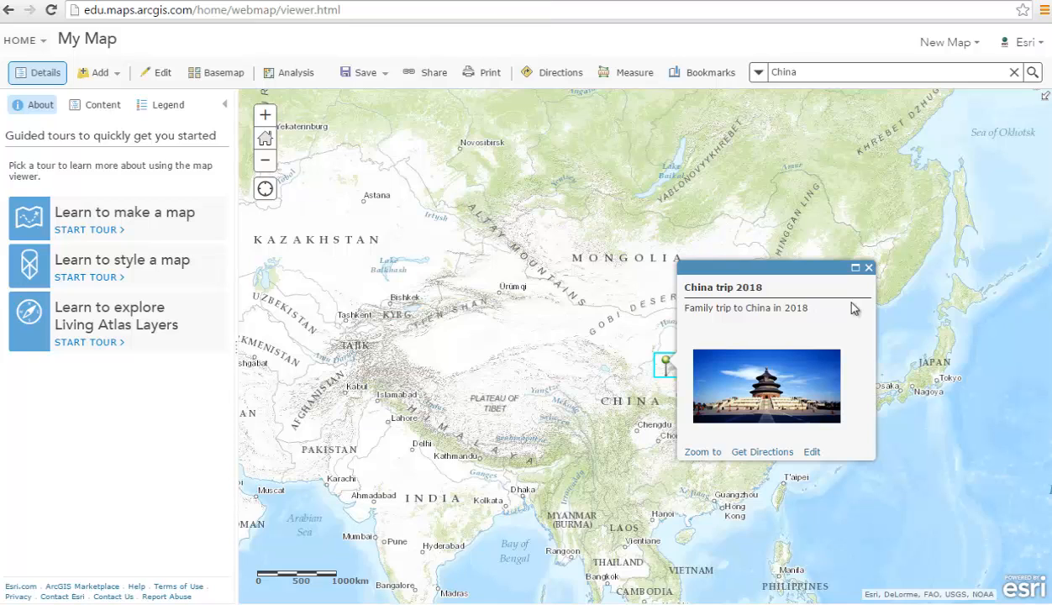
left_click(869, 268)
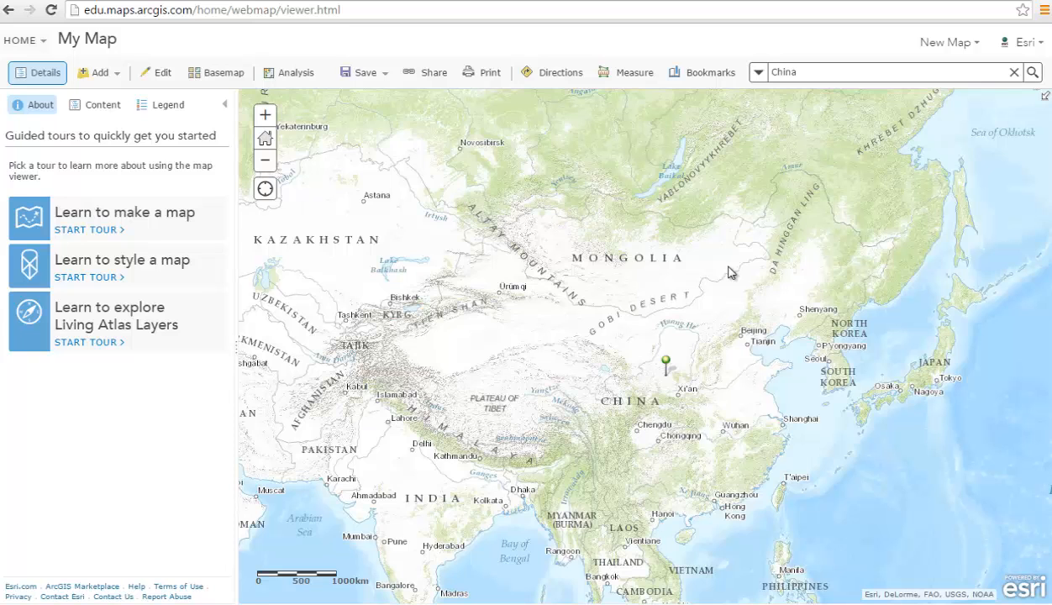
left_click(160, 75)
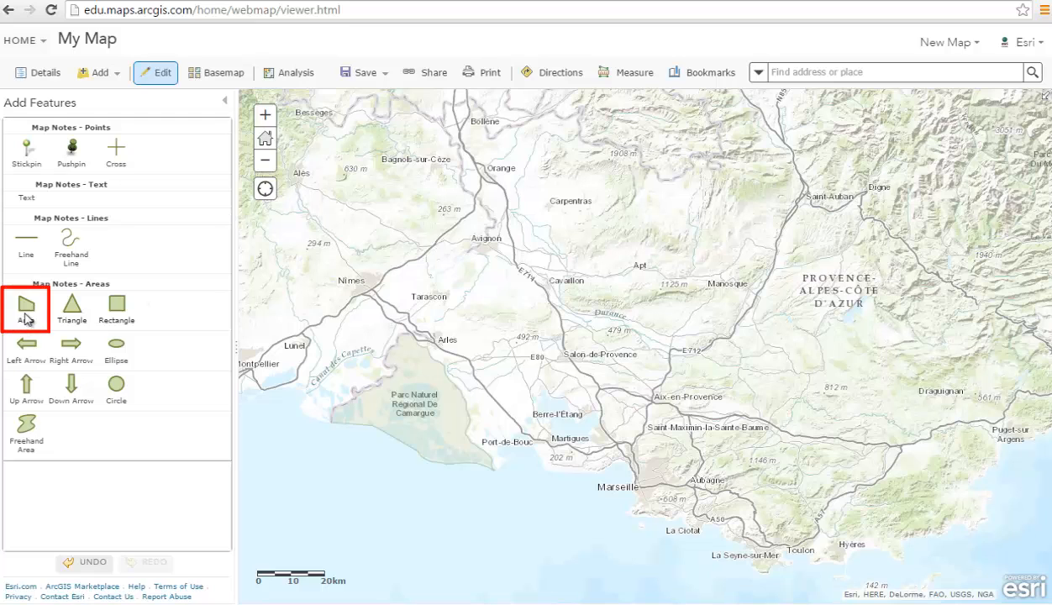
- Draw a polygon area note around Provence from Avignon via Aix-en-Provence, the coast and Arles
left_click(26, 311)
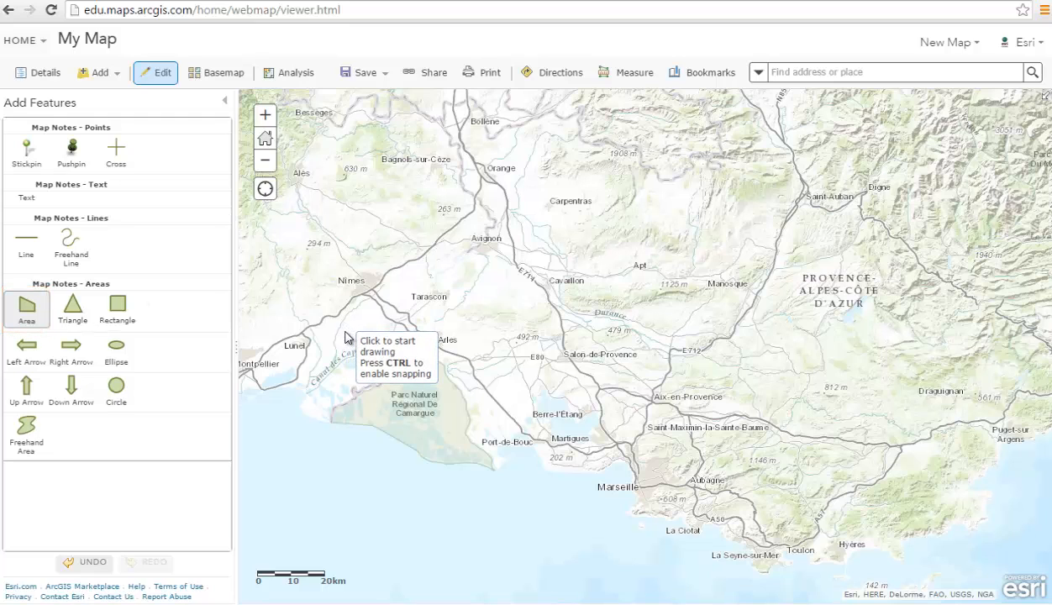
left_click(485, 243)
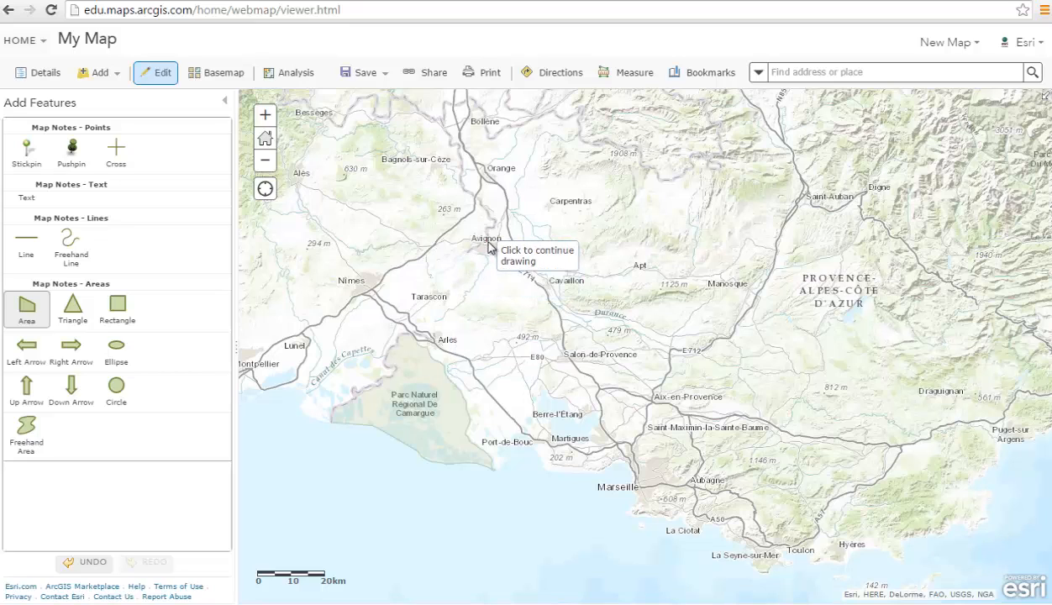
left_click(572, 315)
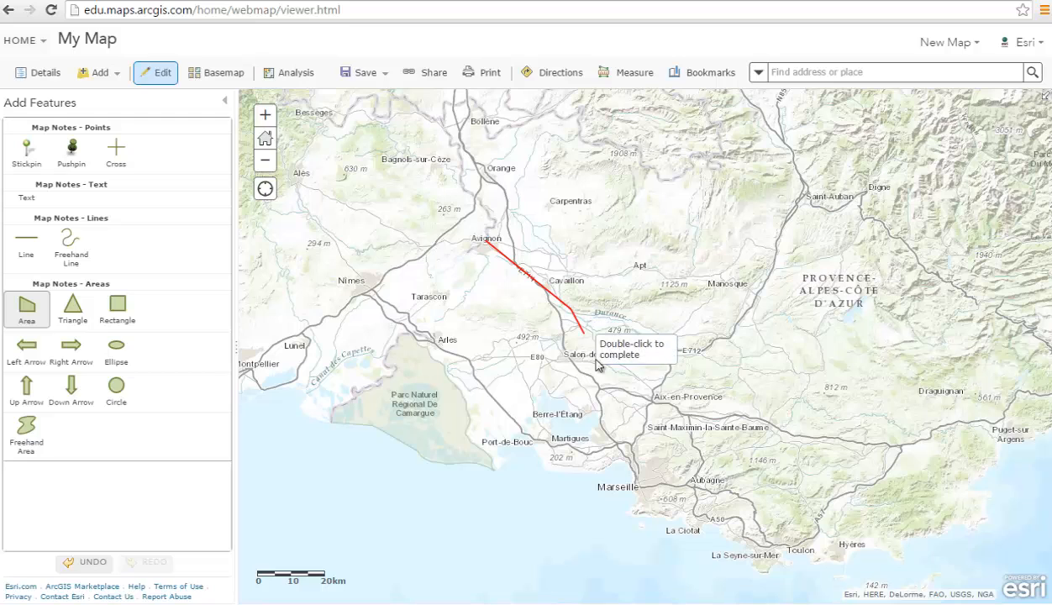
left_click(626, 395)
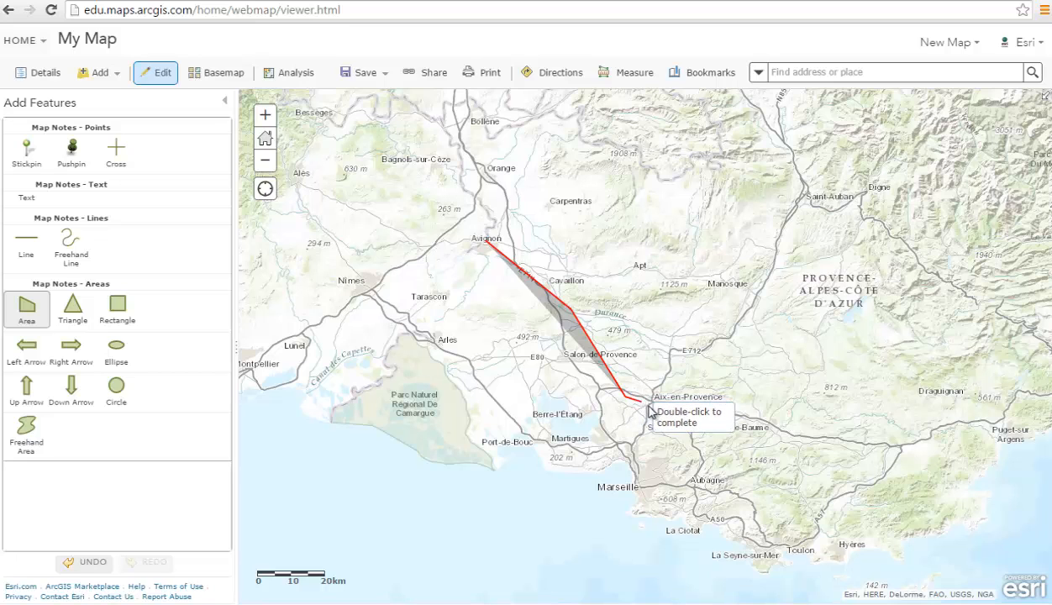
left_click(670, 395)
left_click(767, 549)
left_click(523, 425)
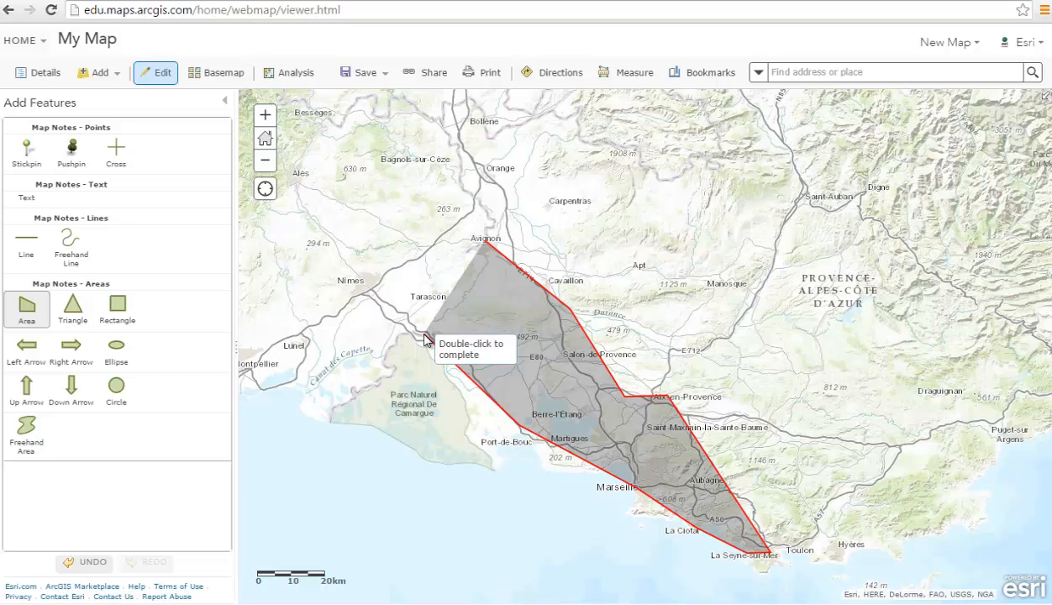
left_click(425, 335)
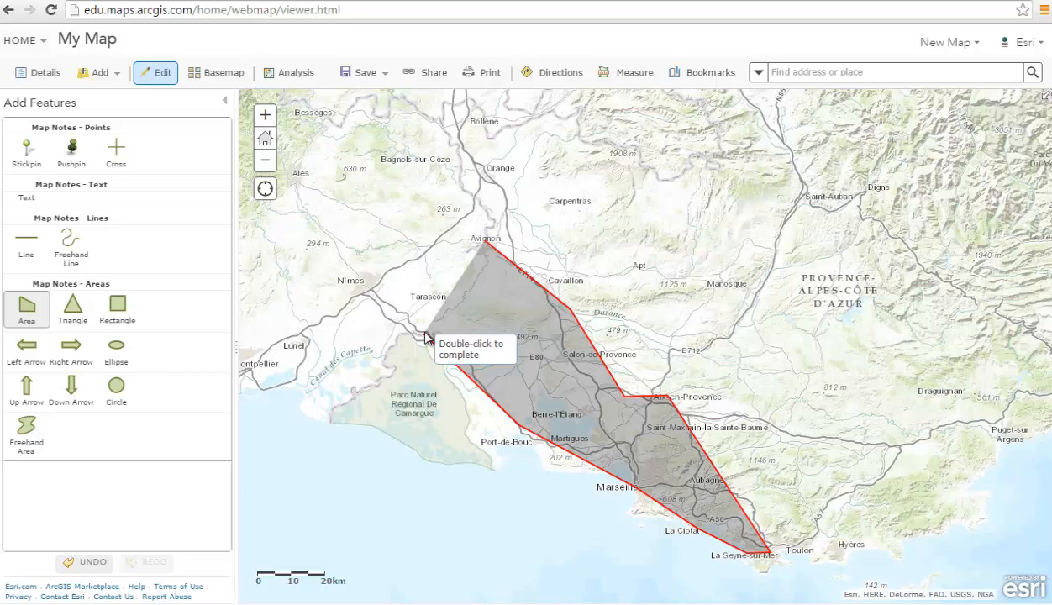
double_click(488, 244)
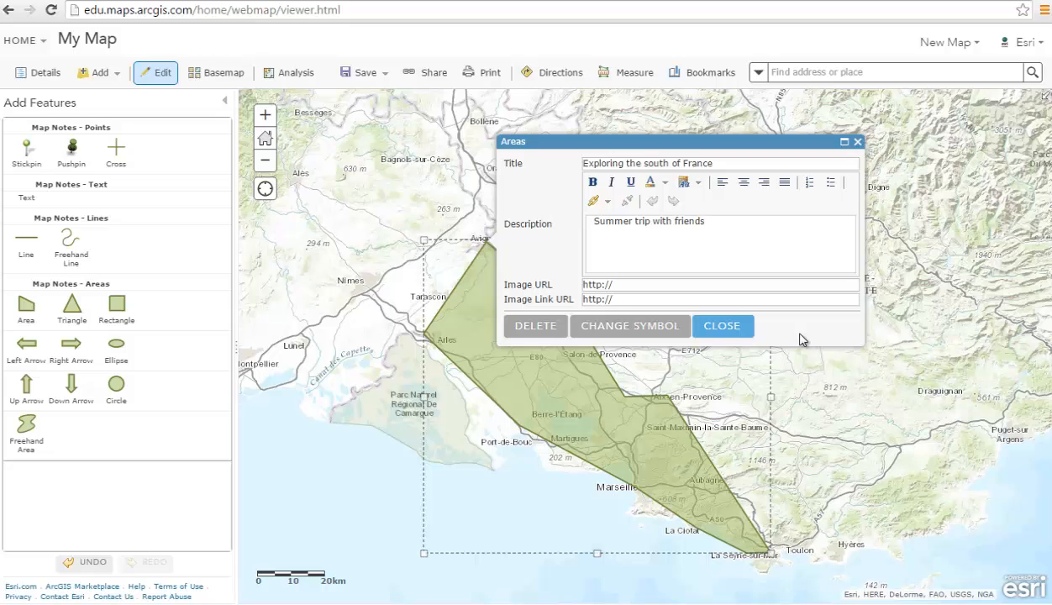
- Finish the Exploring the south of France area note and review its details
left_click(736, 328)
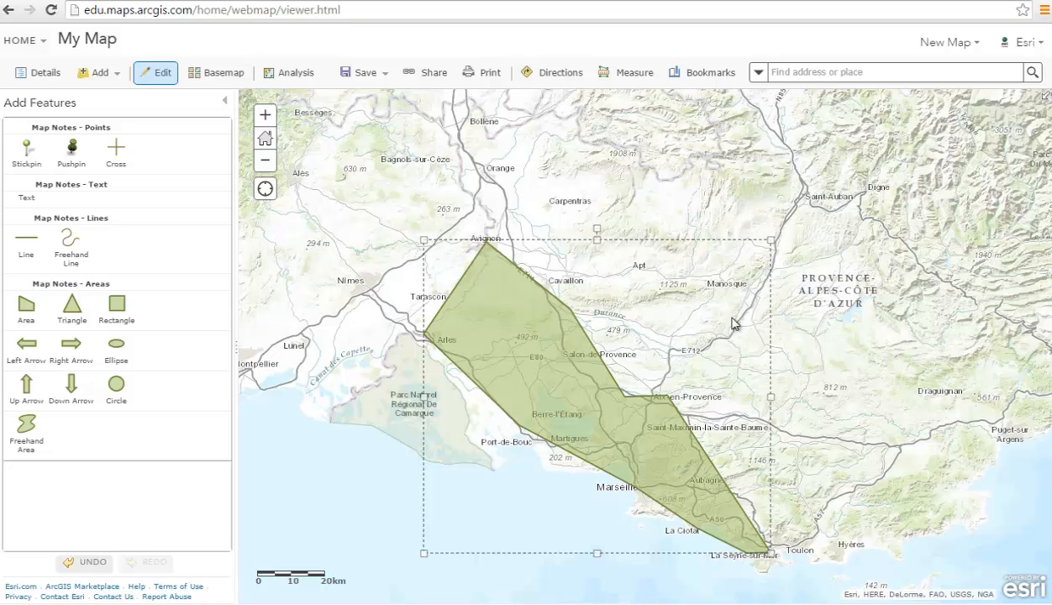
left_click(635, 410)
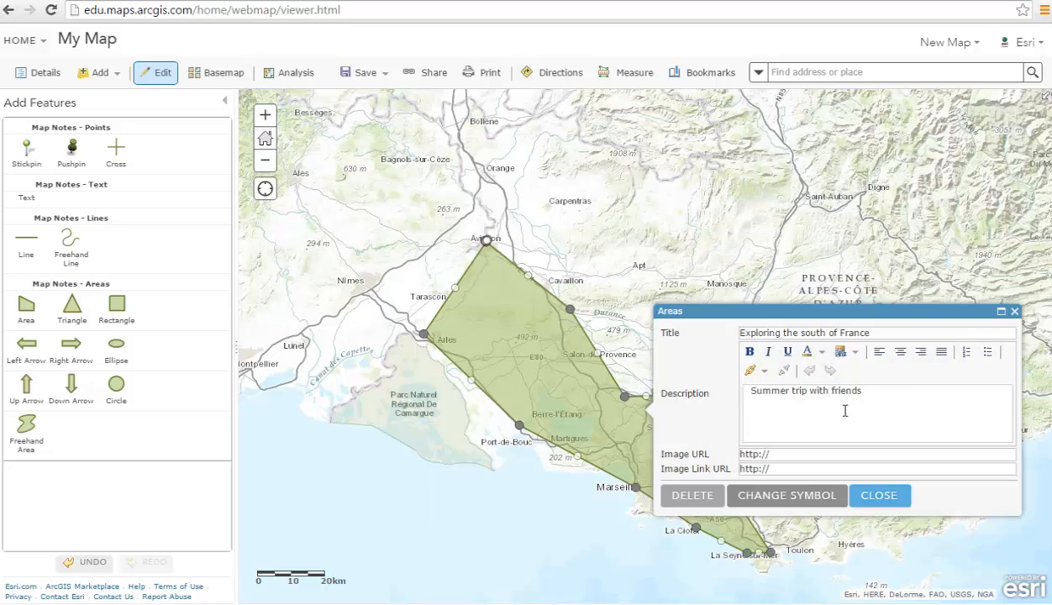
left_click(898, 496)
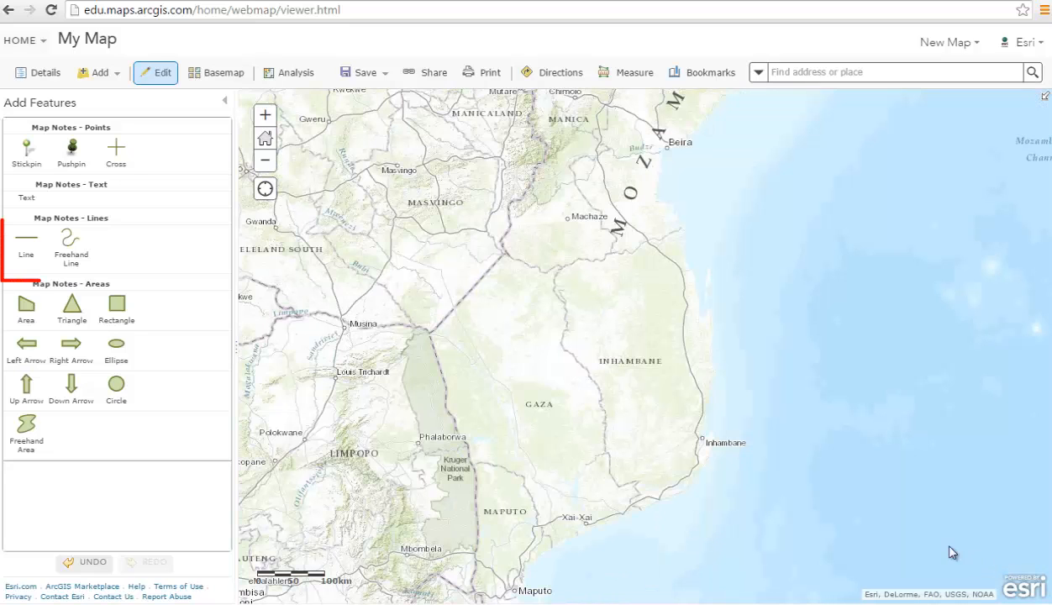
- Start a line note at Beira and add vertices south along the Mozambique coast
left_click(30, 243)
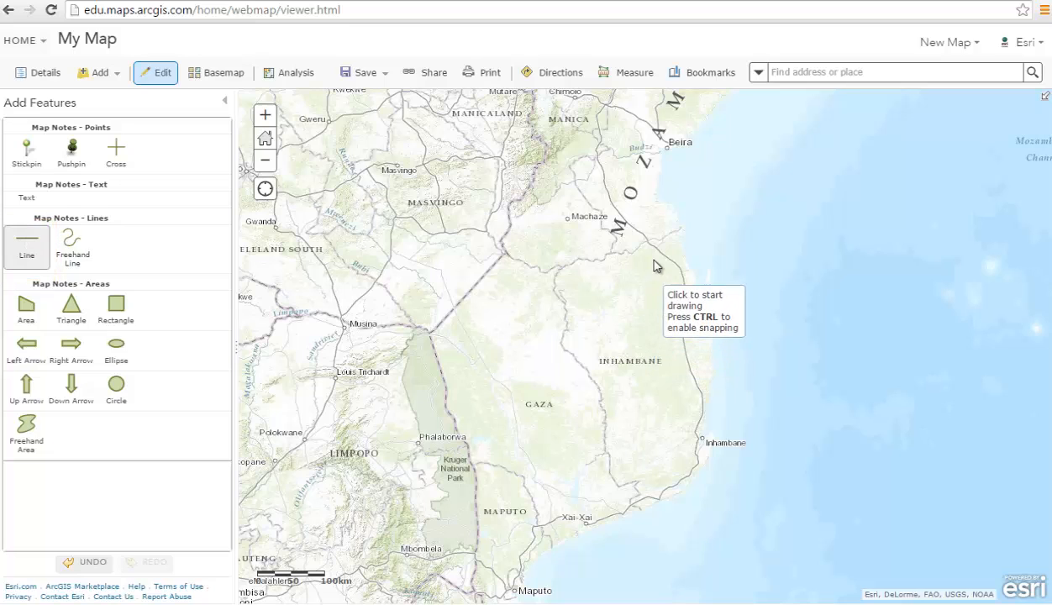
left_click(667, 149)
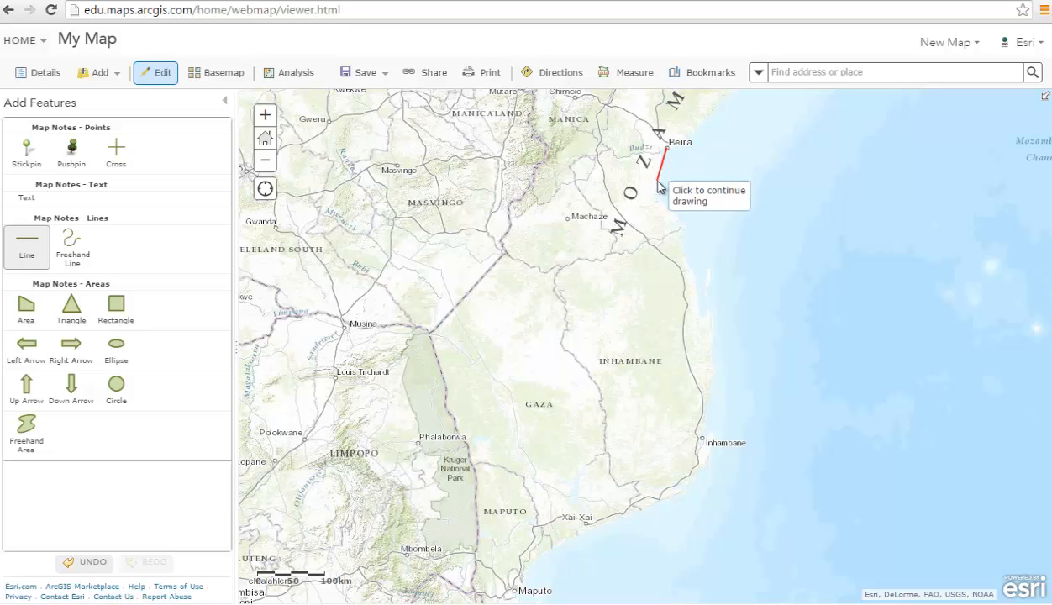
left_click(659, 187)
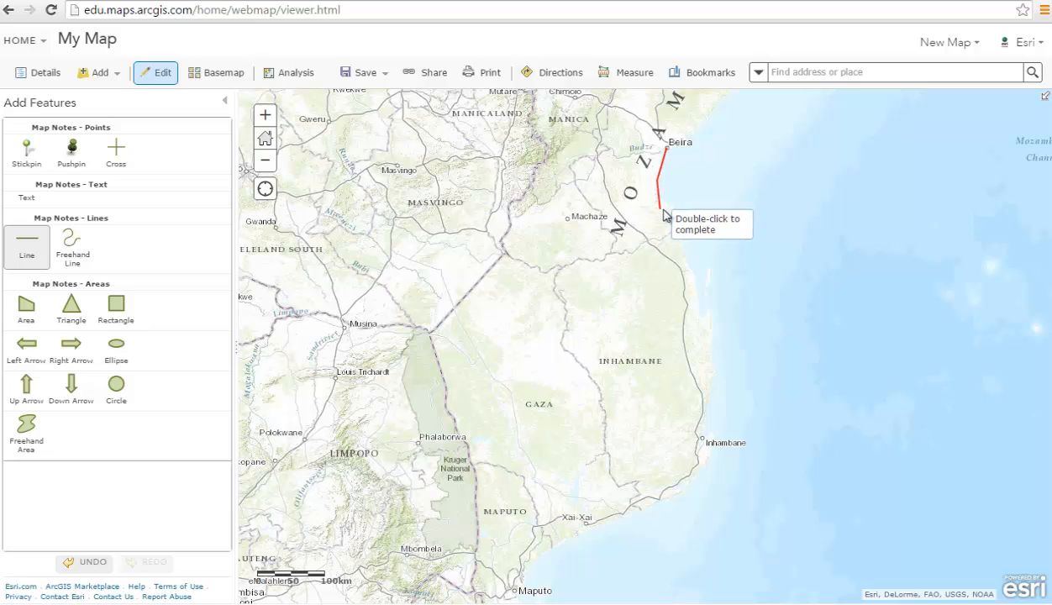
left_click(702, 319)
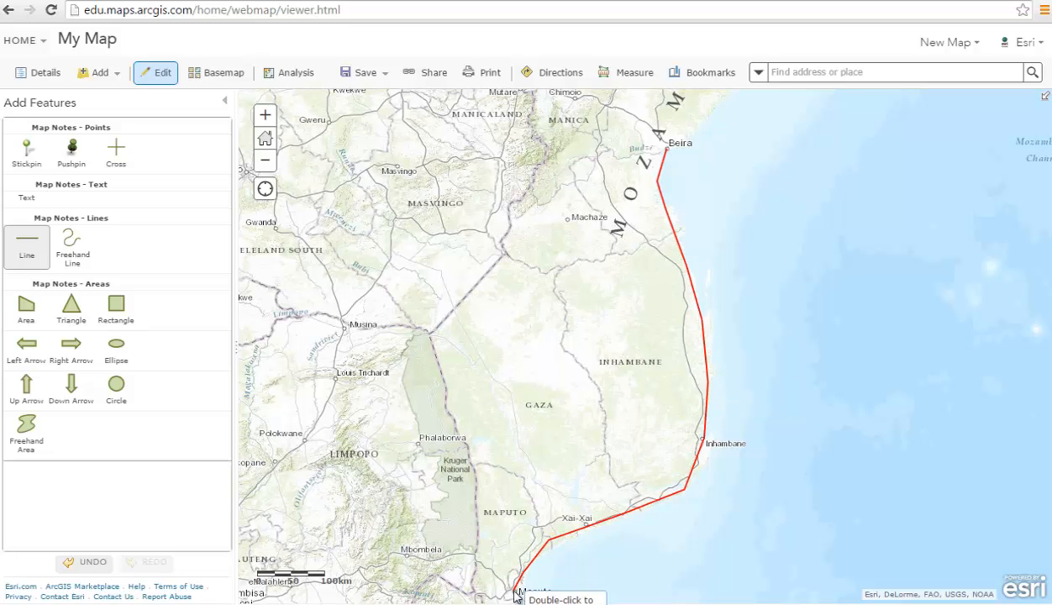
- End the line at Maputo, title it Route from Beira to Maputo, and style it red dashed
double_click(515, 593)
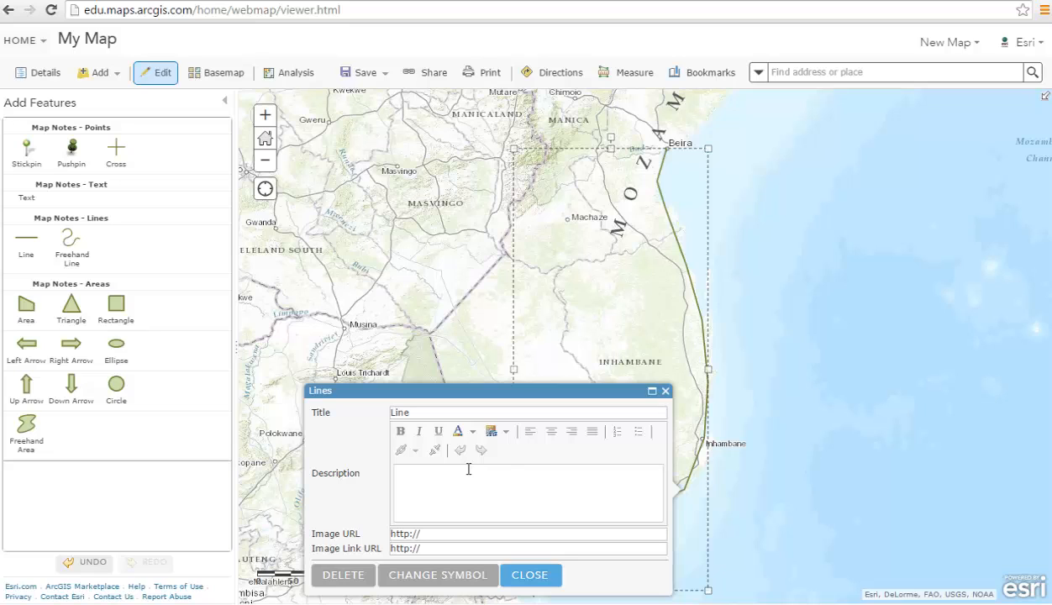
double_click(393, 412)
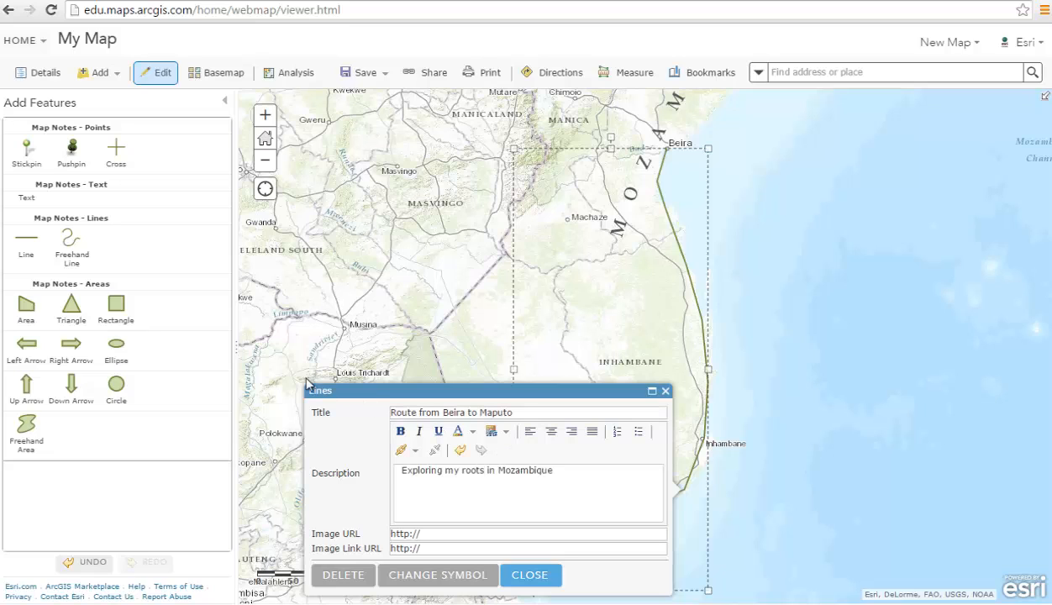
left_click(447, 578)
left_click(428, 416)
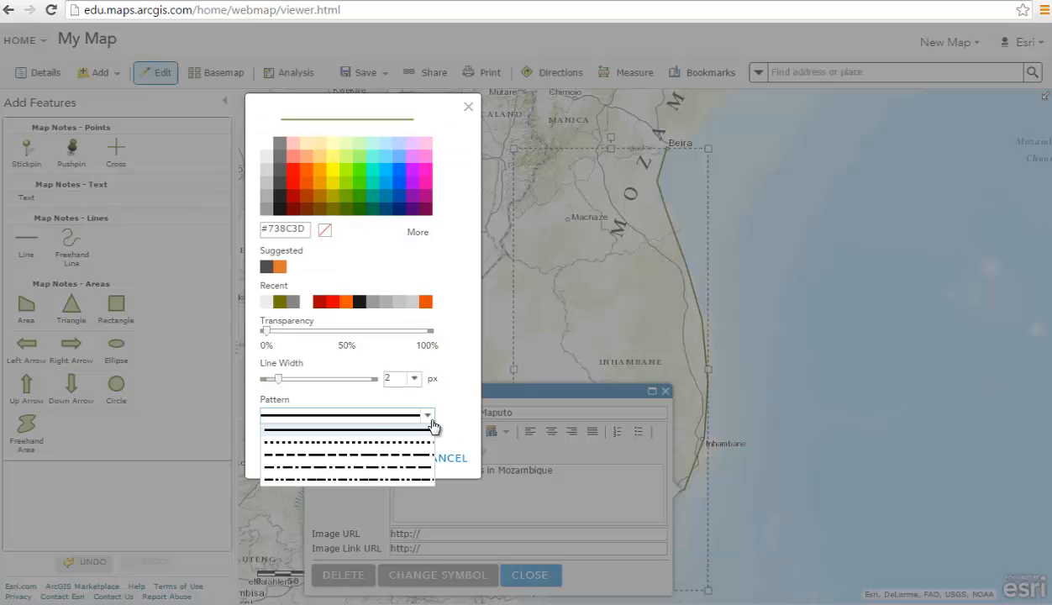
left_click(450, 406)
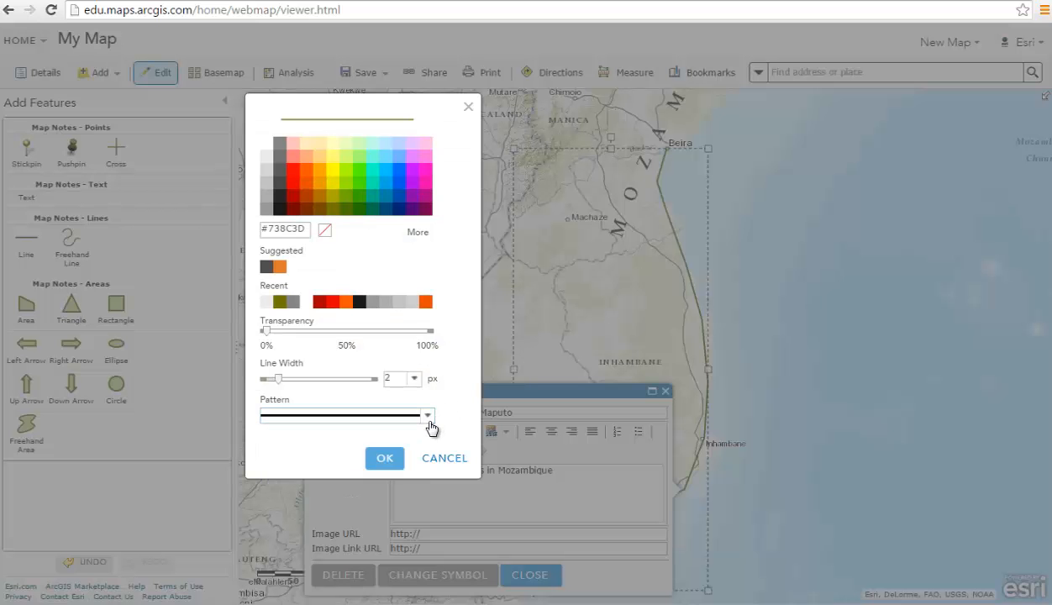
left_click(428, 419)
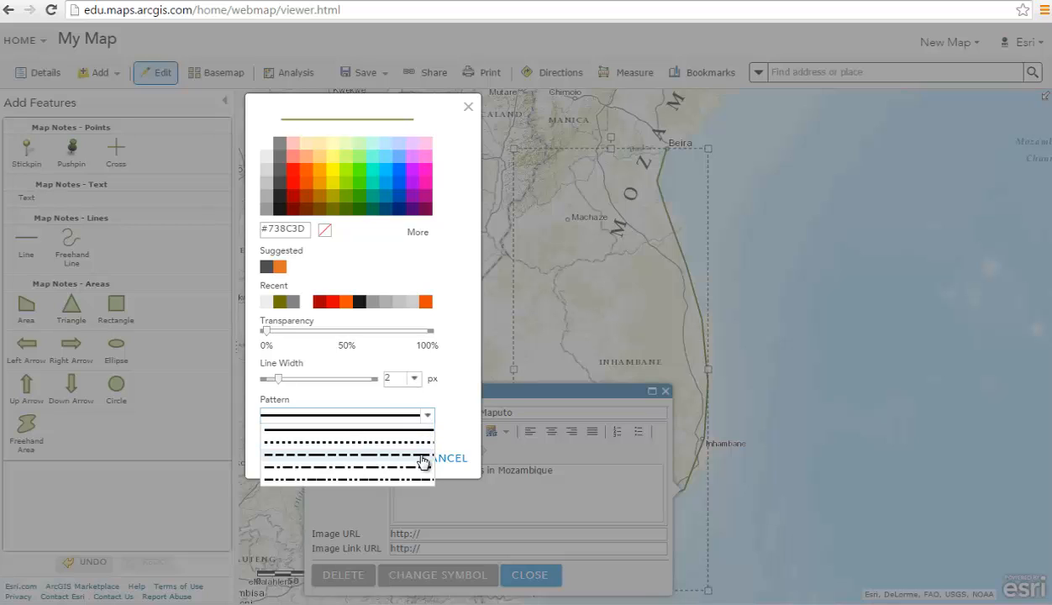
left_click(423, 456)
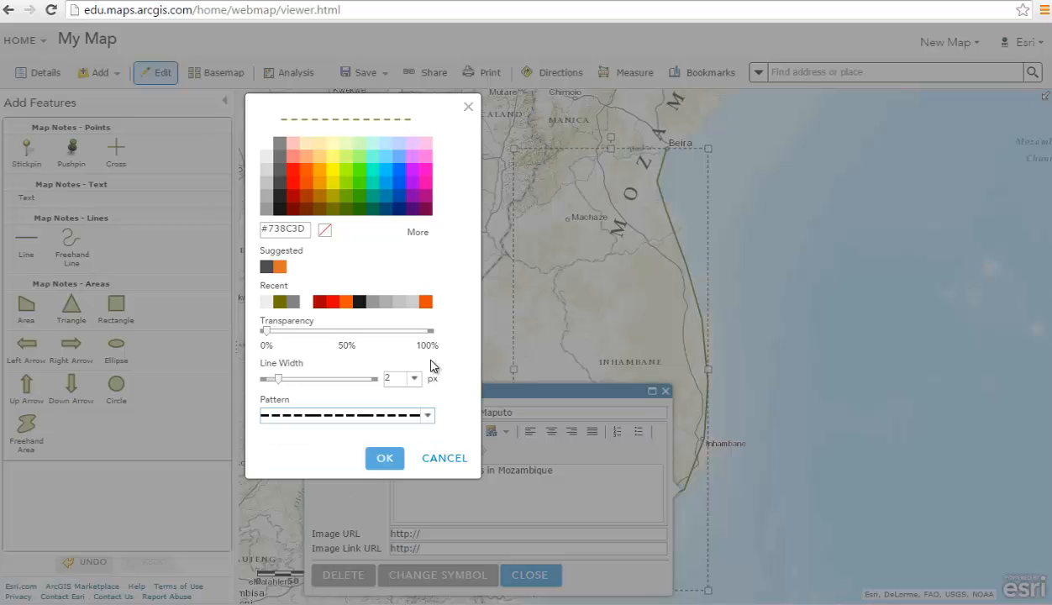
left_click(294, 175)
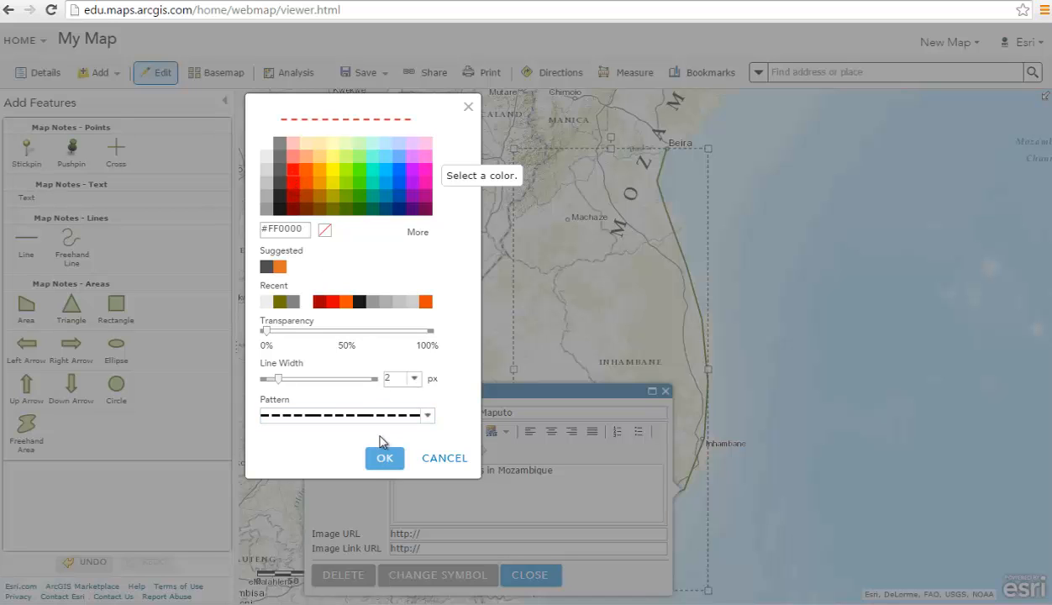
left_click(385, 461)
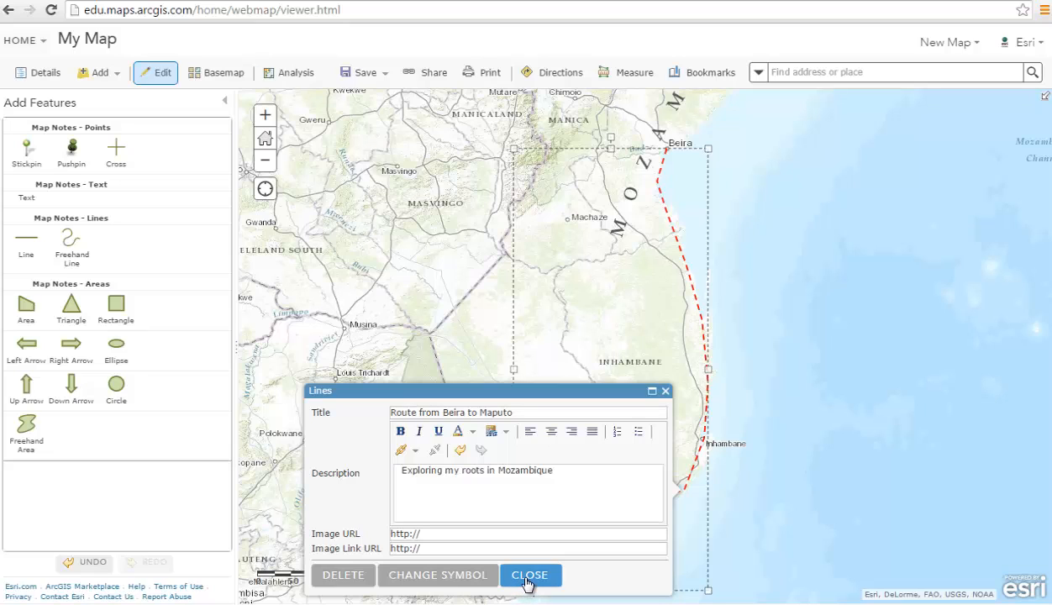
- Add a 'Route from Beira to Maputo' text label in the sea, rotated about 30° clockwise
left_click(528, 576)
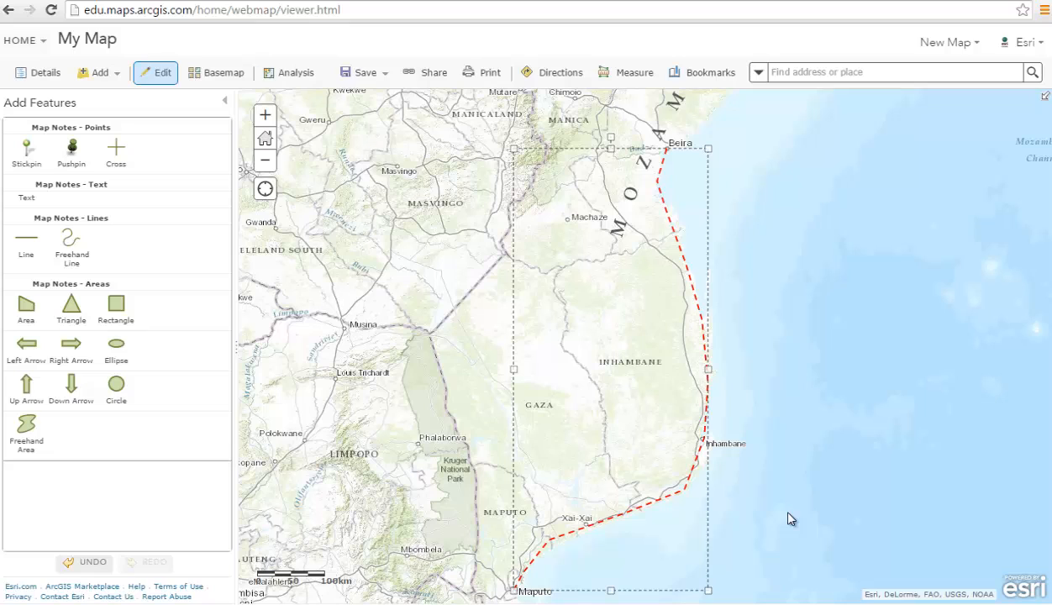
left_click(29, 200)
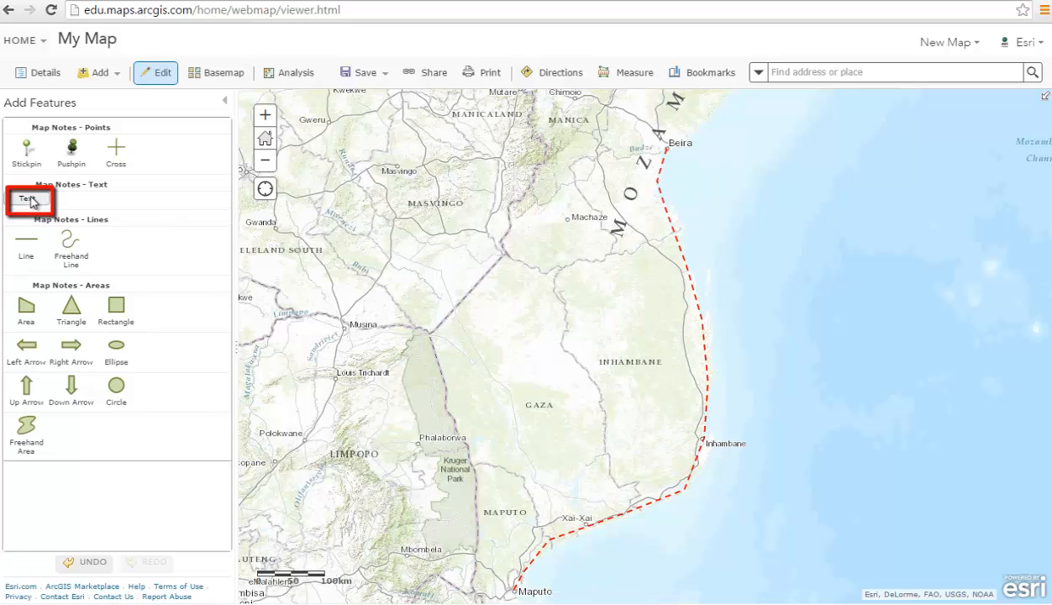
left_click(718, 323)
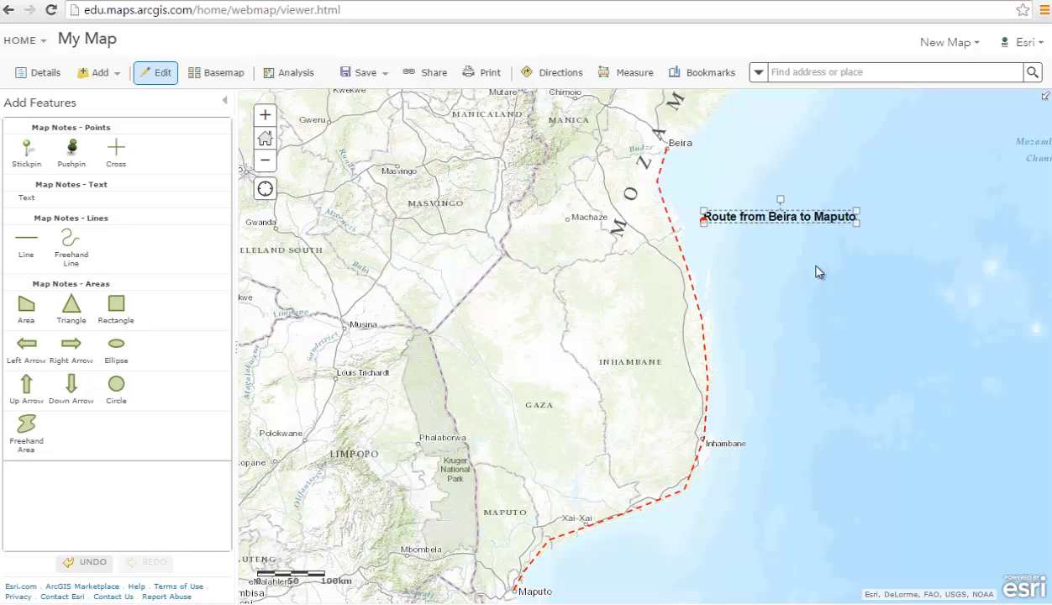
left_click(816, 265)
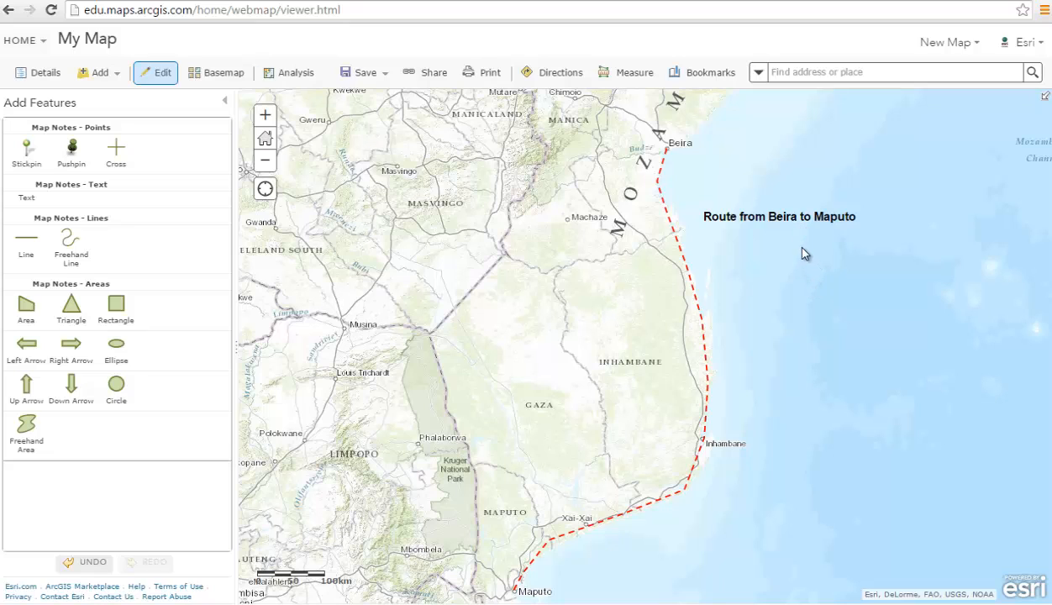
left_click(799, 222)
mouse_move(782, 204)
left_mouse_down()
mouse_move(751, 171)
mouse_move(744, 126)
mouse_move(763, 201)
mouse_move(752, 260)
mouse_move(730, 282)
mouse_move(754, 255)
mouse_move(760, 210)
mouse_move(778, 204)
left_mouse_up()
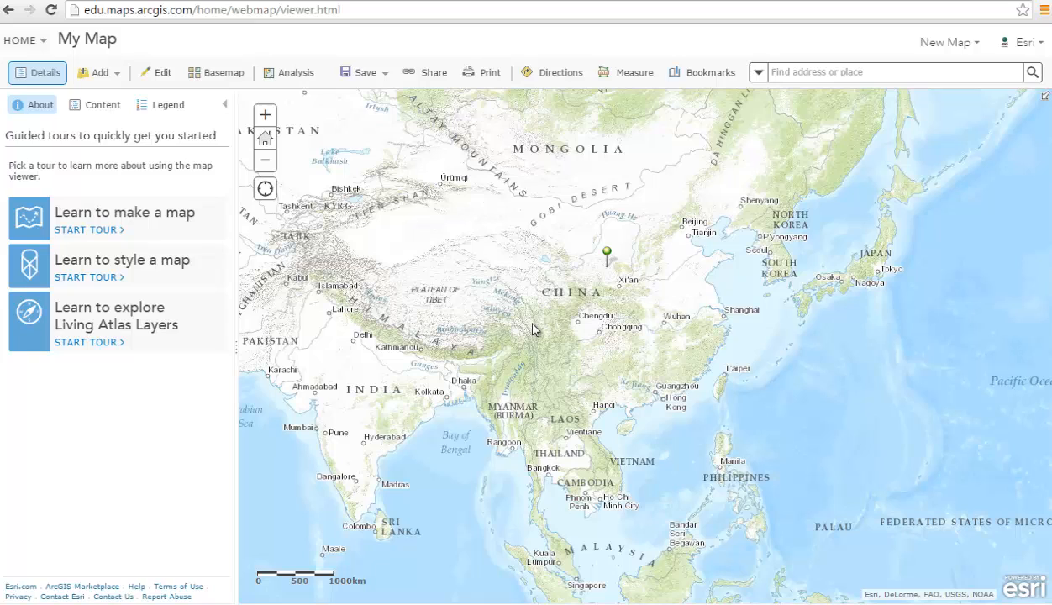
- Review and close the China trip 2018 stickpin popup, then stop editing to show map details
left_click(173, 82)
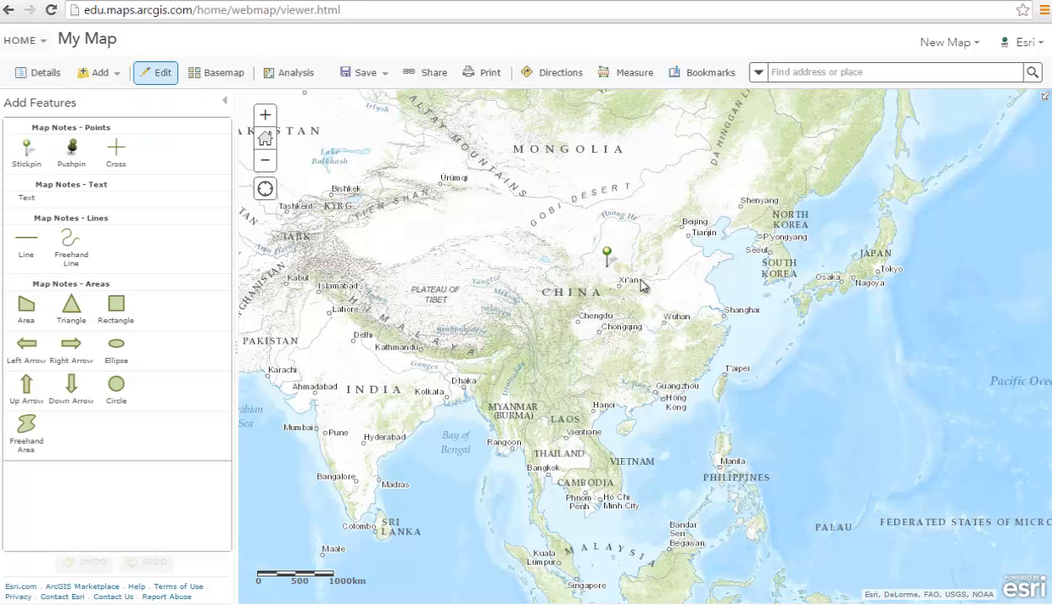
left_click(608, 255)
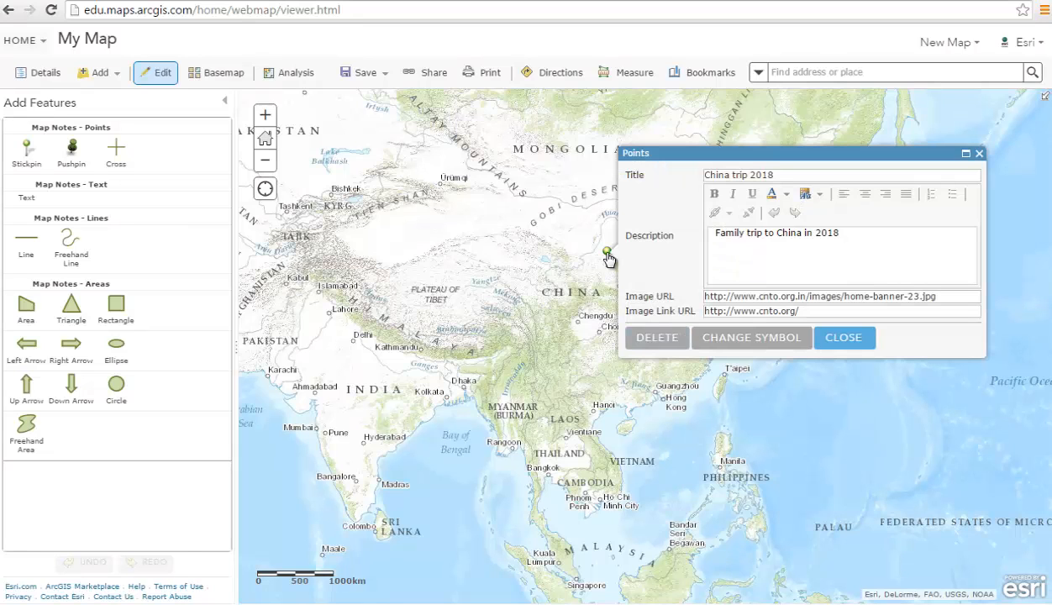
left_click(844, 345)
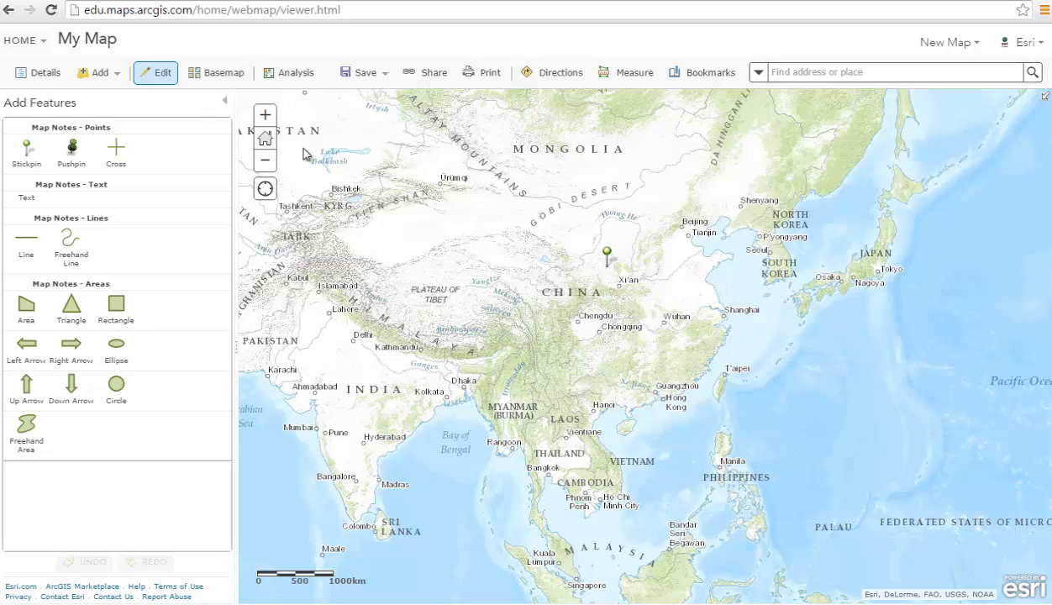
left_click(165, 82)
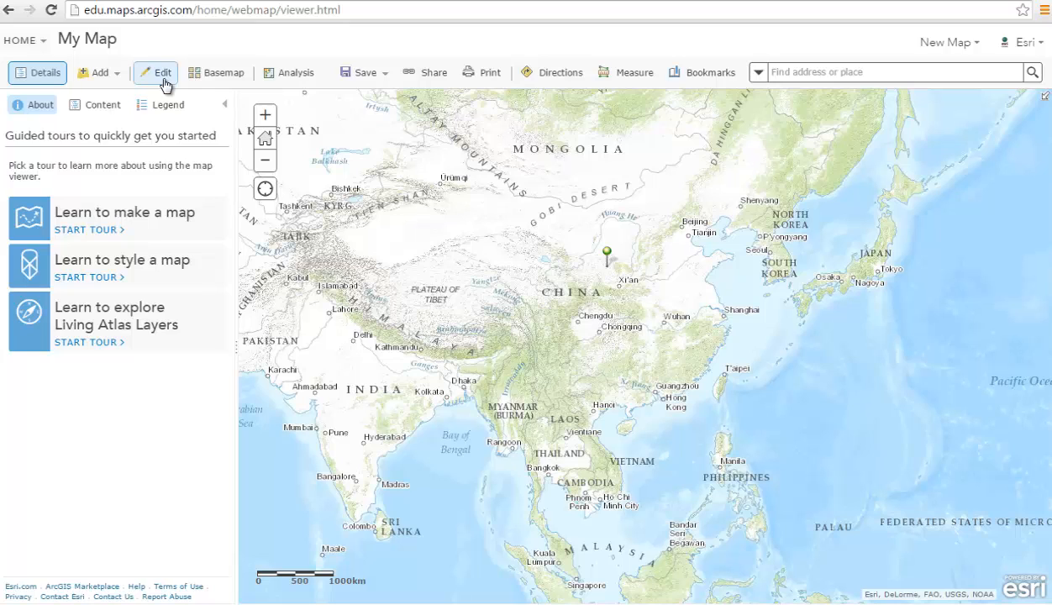
- Save the map as a new item 'Places to visit', tagged vacation, in the personal folder
left_click(365, 84)
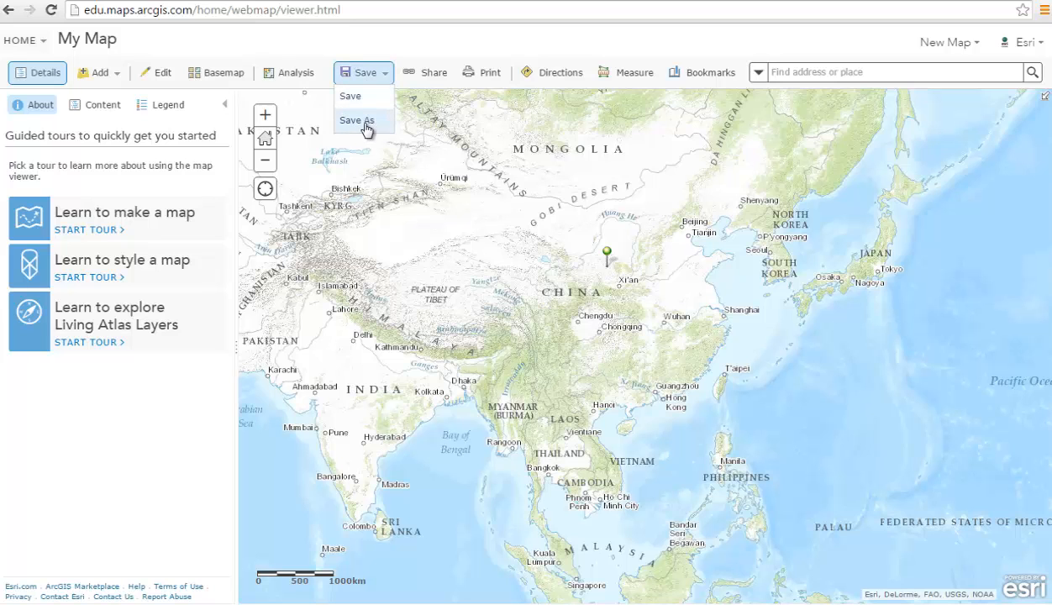
left_click(364, 123)
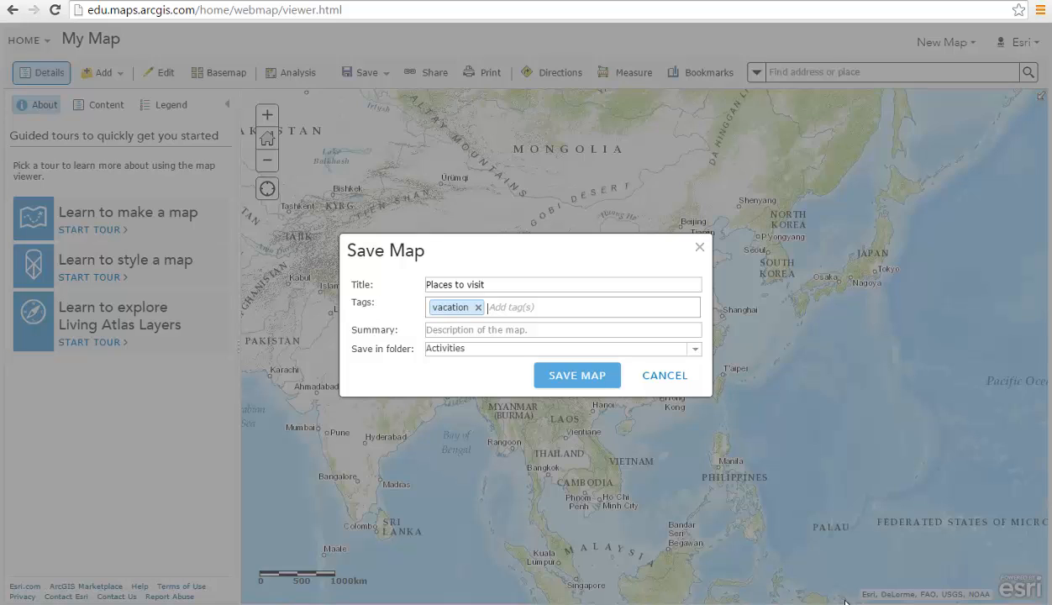
left_click(700, 352)
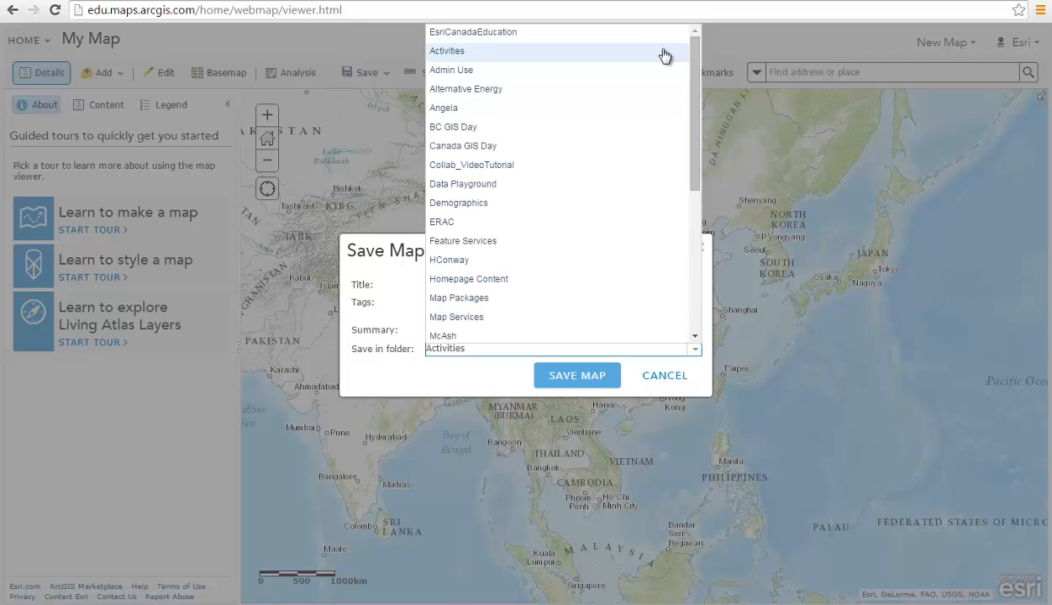
left_click(639, 110)
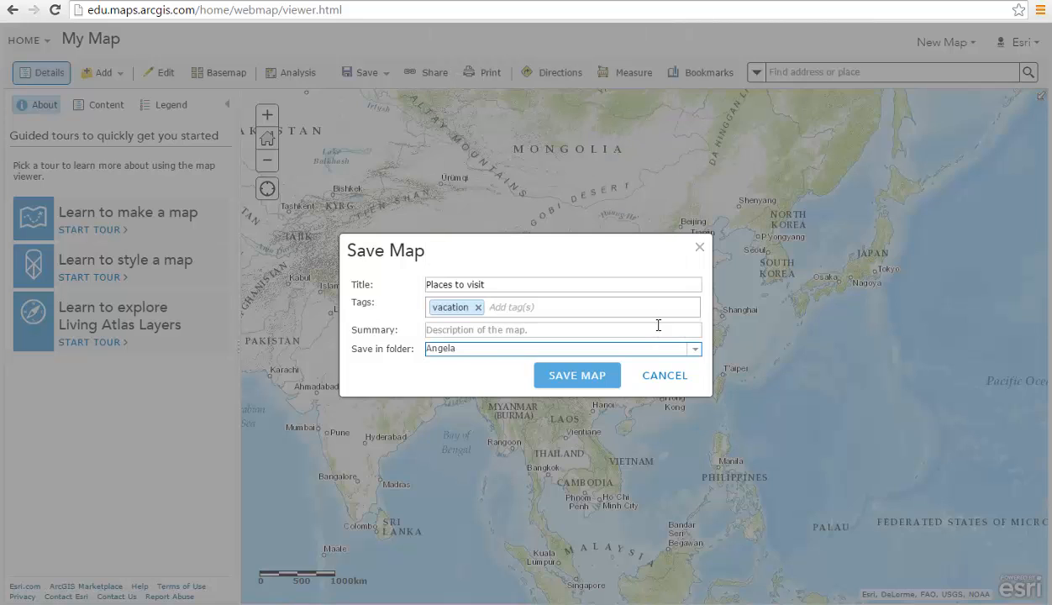
left_click(563, 376)
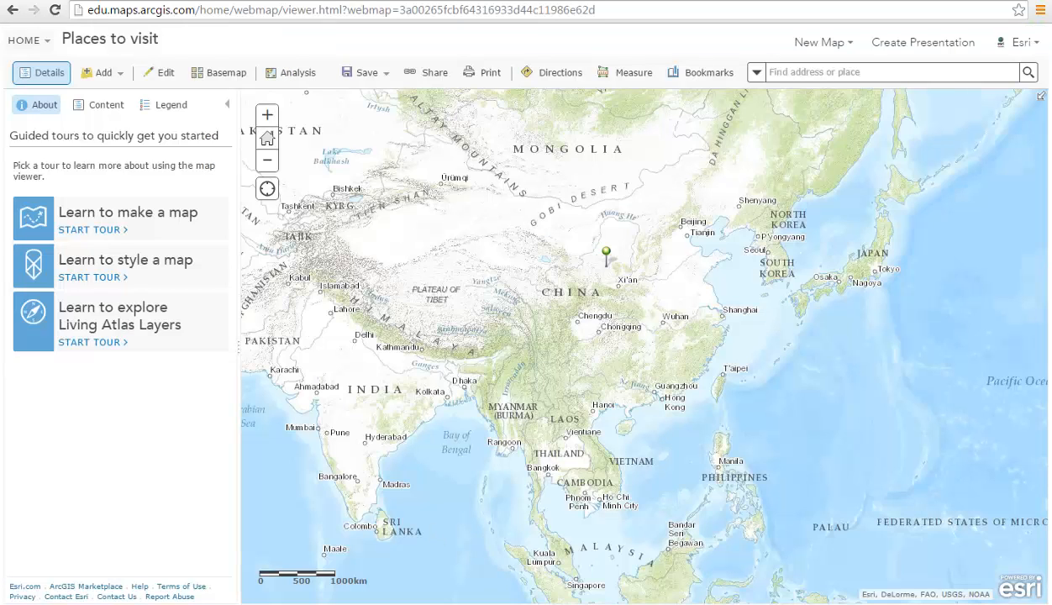
- Share Places to visit with Everyone (public) and with members of the listed groups
left_click(435, 72)
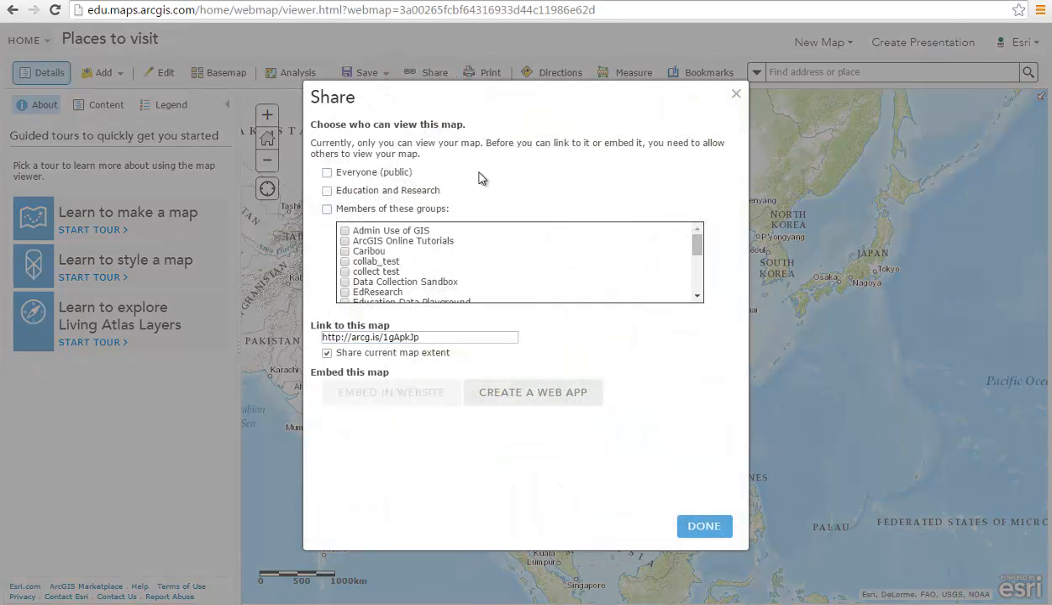
left_click(328, 174)
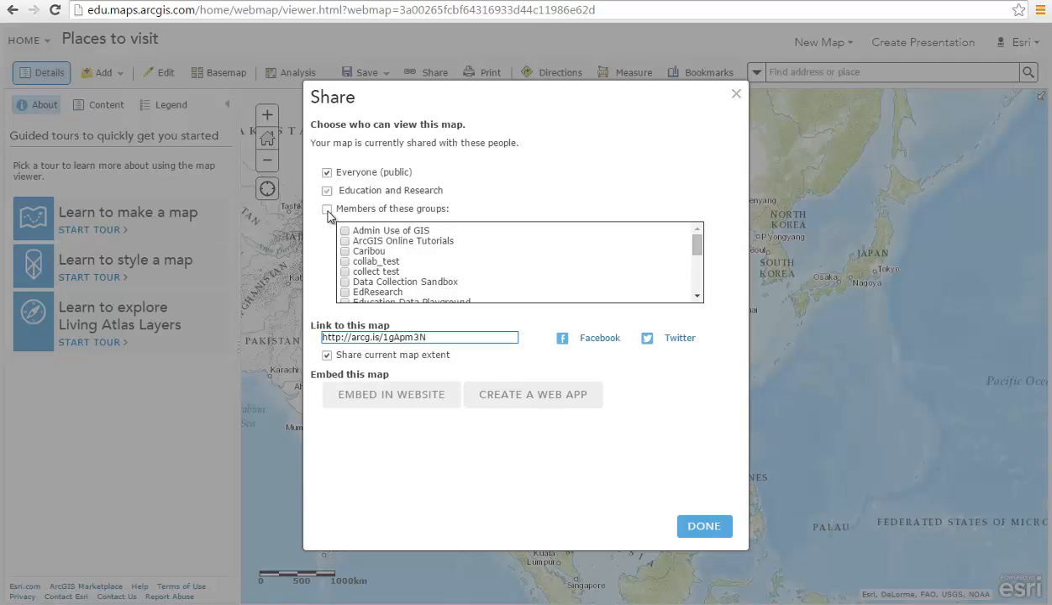
left_click(327, 210)
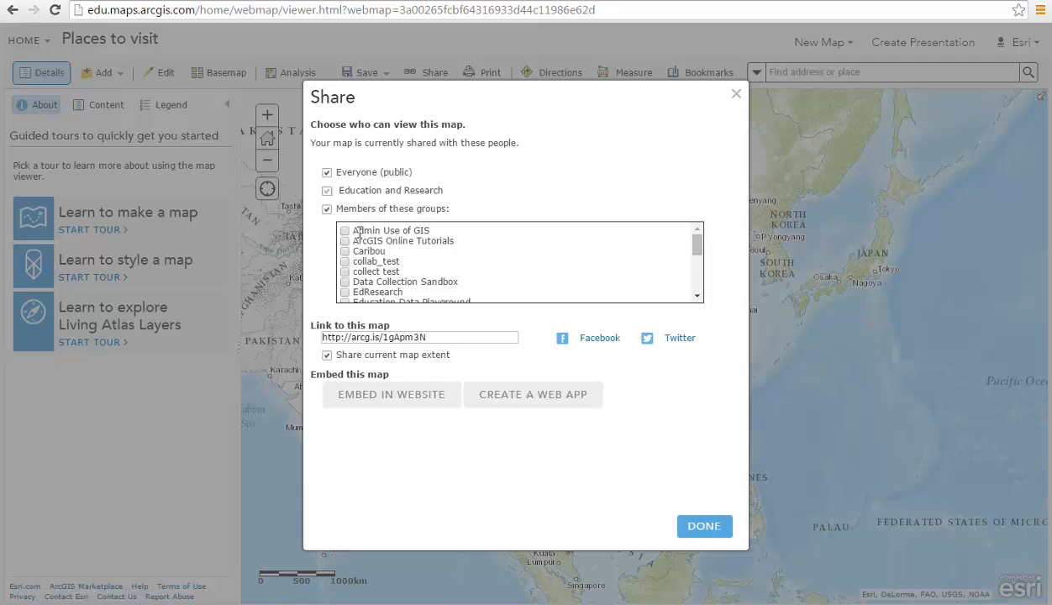
scroll(370, 244, "down", 1)
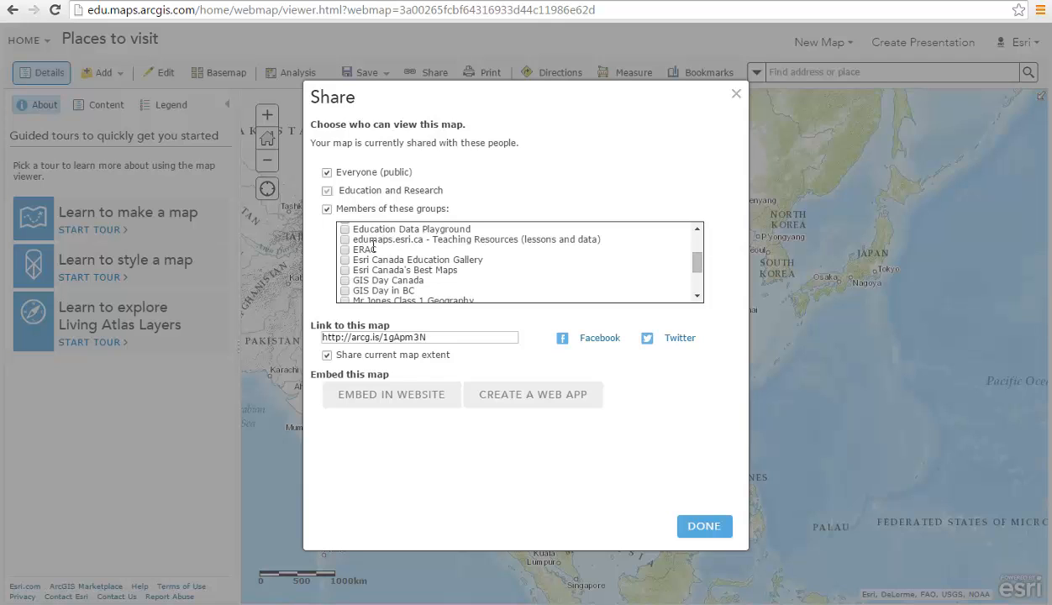
scroll(373, 244, "down", 3)
scroll(373, 253, "up", 5)
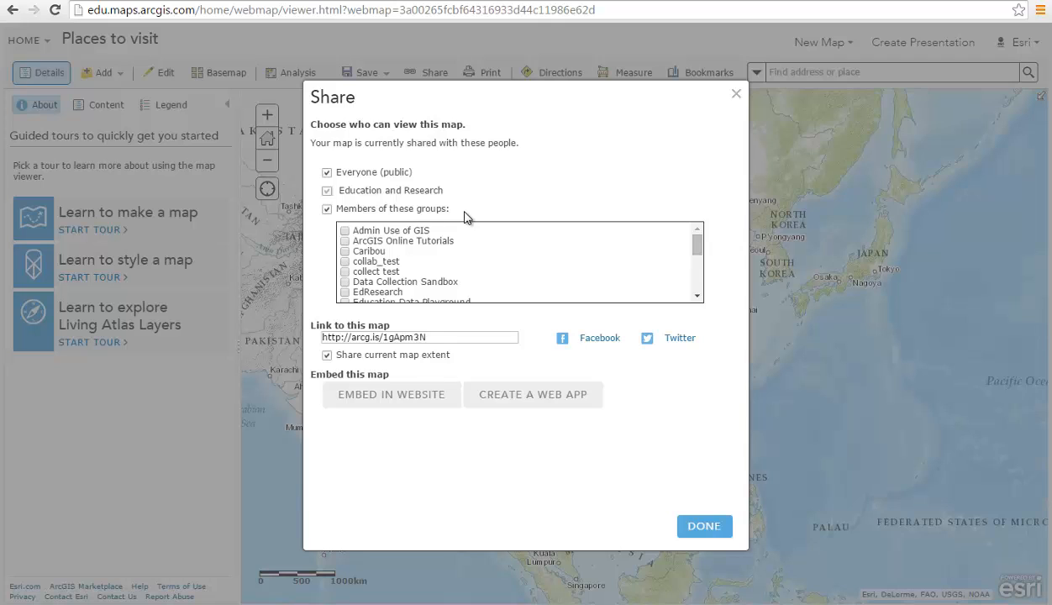
scroll(454, 261, "down", 1)
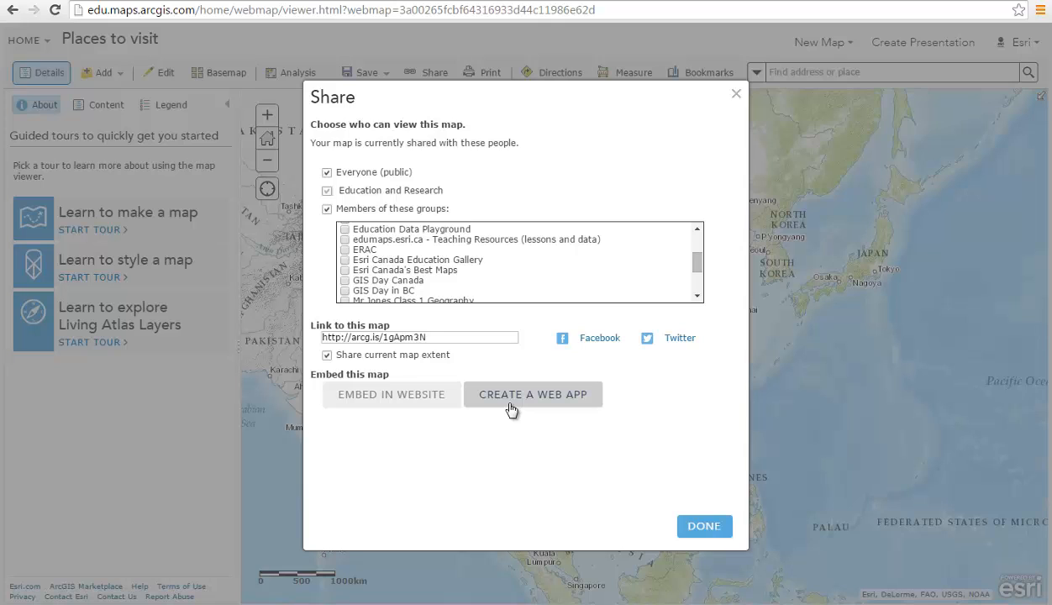
left_click(697, 528)
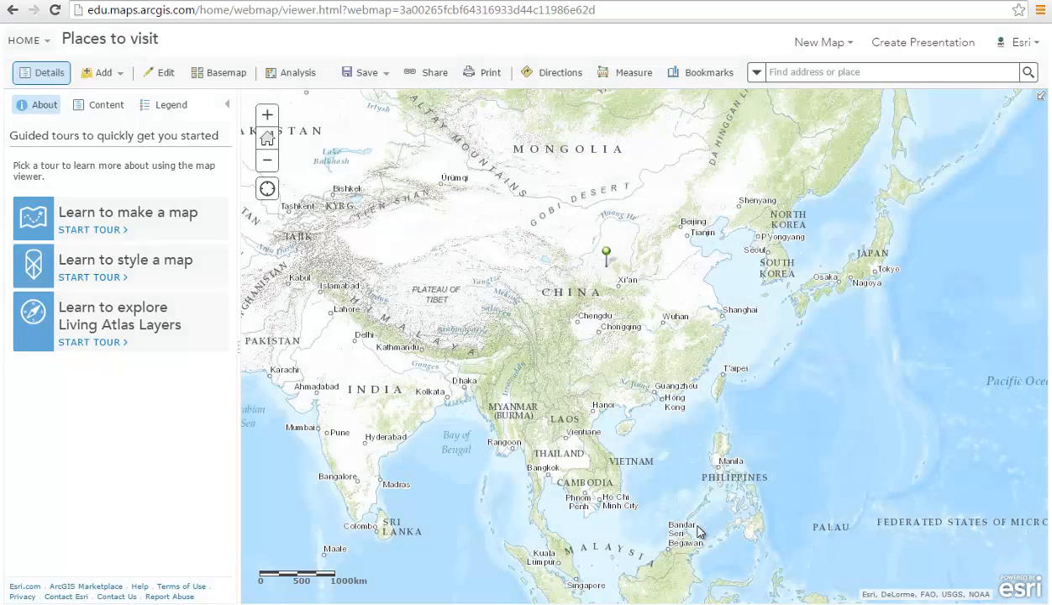
- In My Content, create a 'Tutorial Maps' folder, then open the personal folder holding Places to visit
left_click(19, 42)
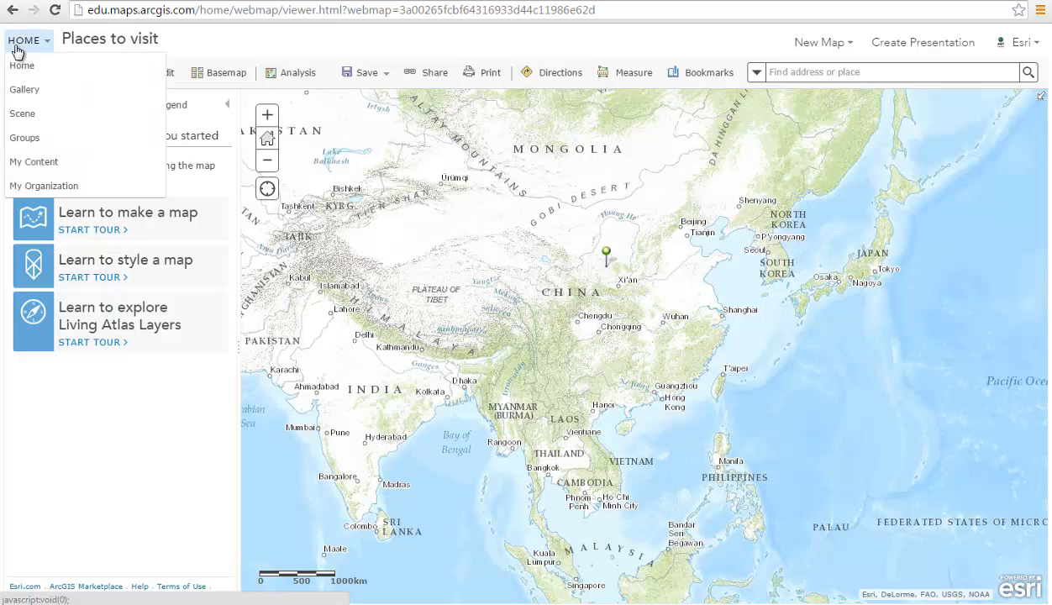
left_click(32, 165)
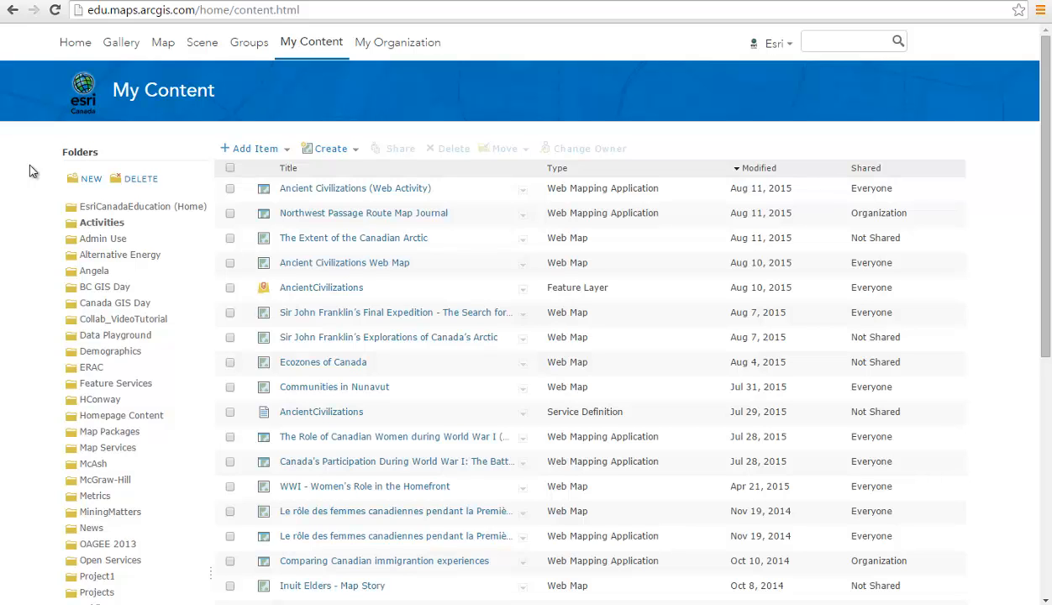
left_click(84, 181)
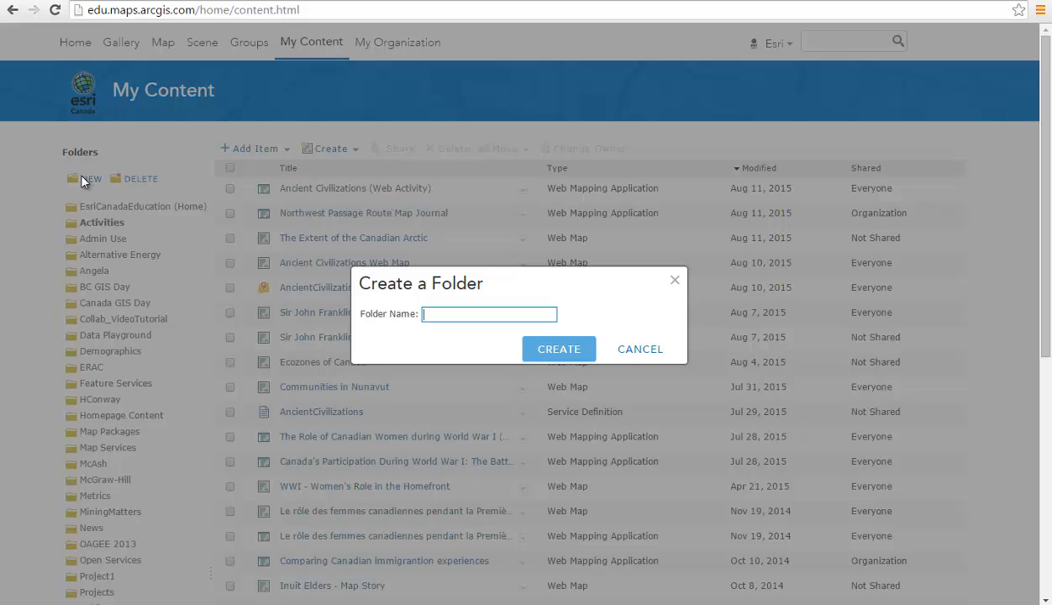
type("Tutorial Maps")
left_click(582, 357)
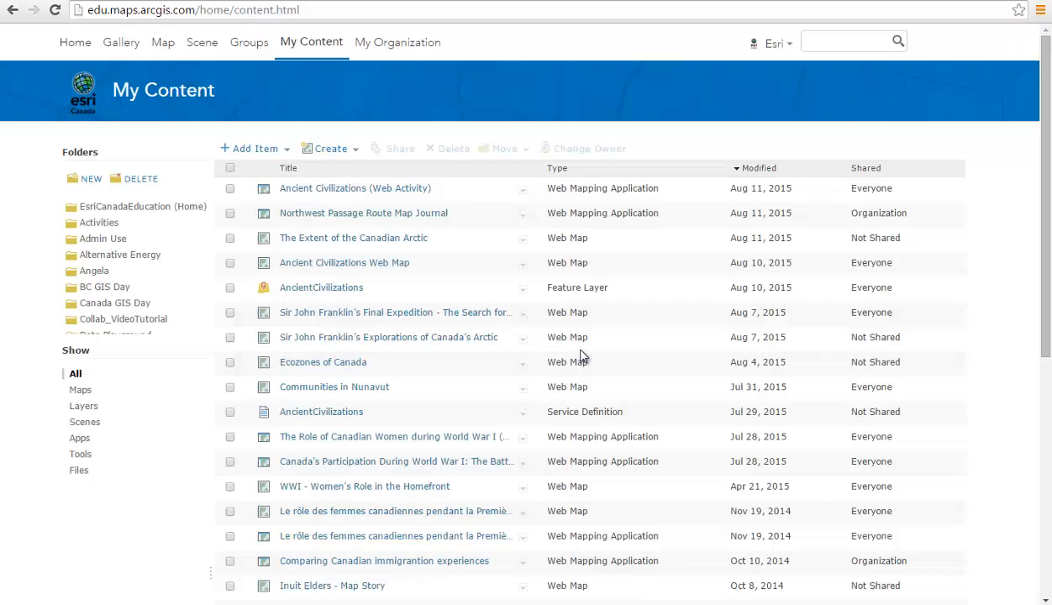
left_click(99, 274)
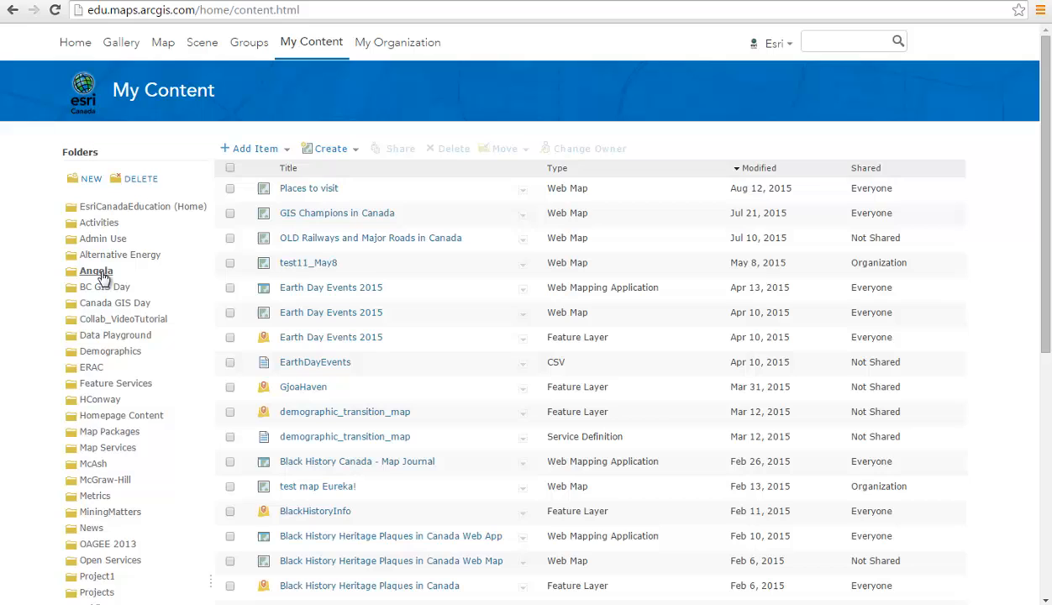
- Move the Places to visit map into the Tutorial Maps folder and open that folder
left_click(230, 190)
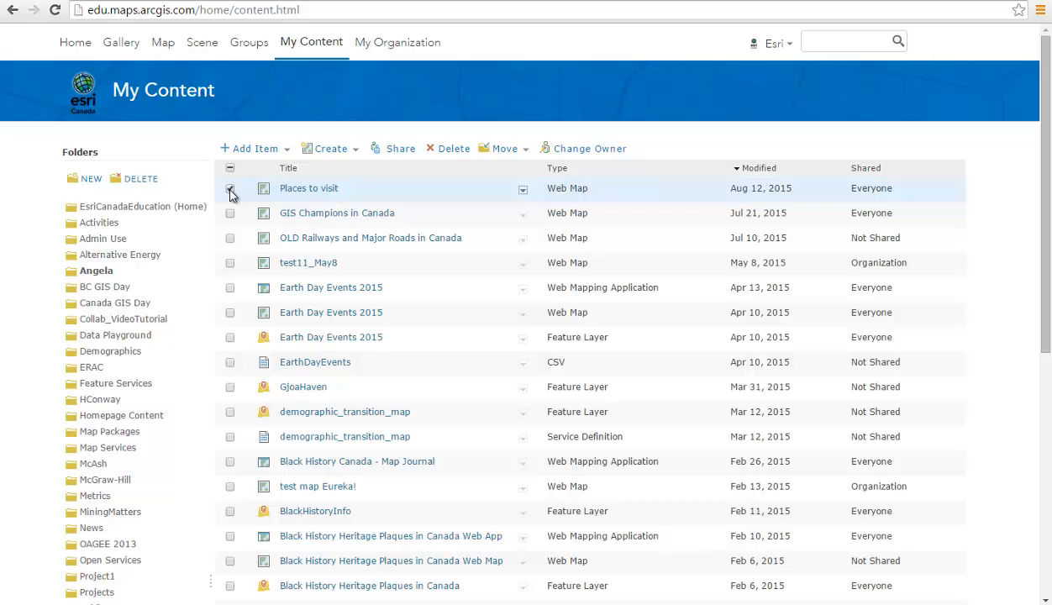
left_click(505, 153)
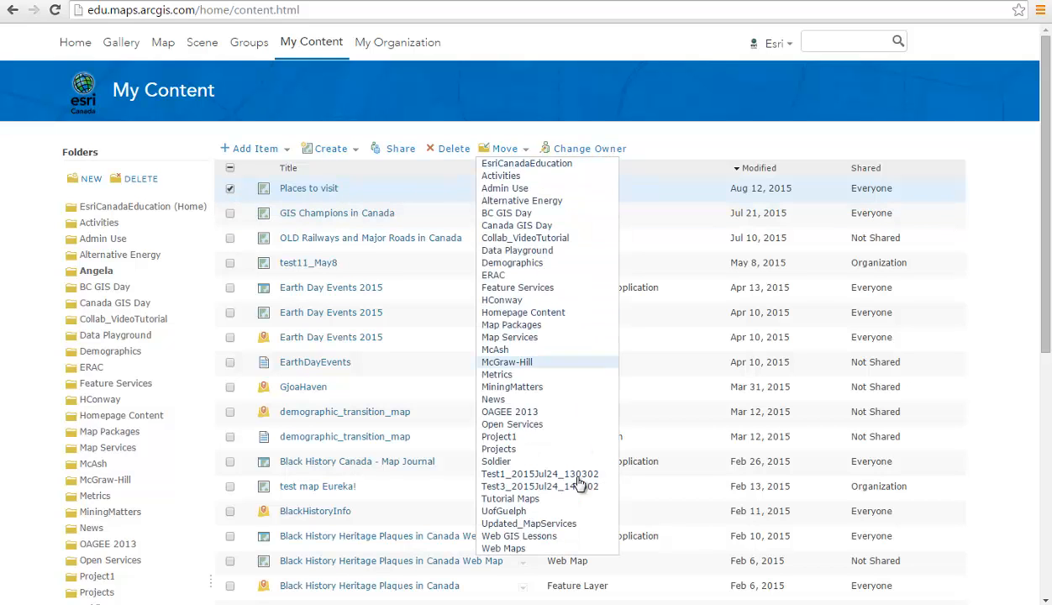
left_click(510, 500)
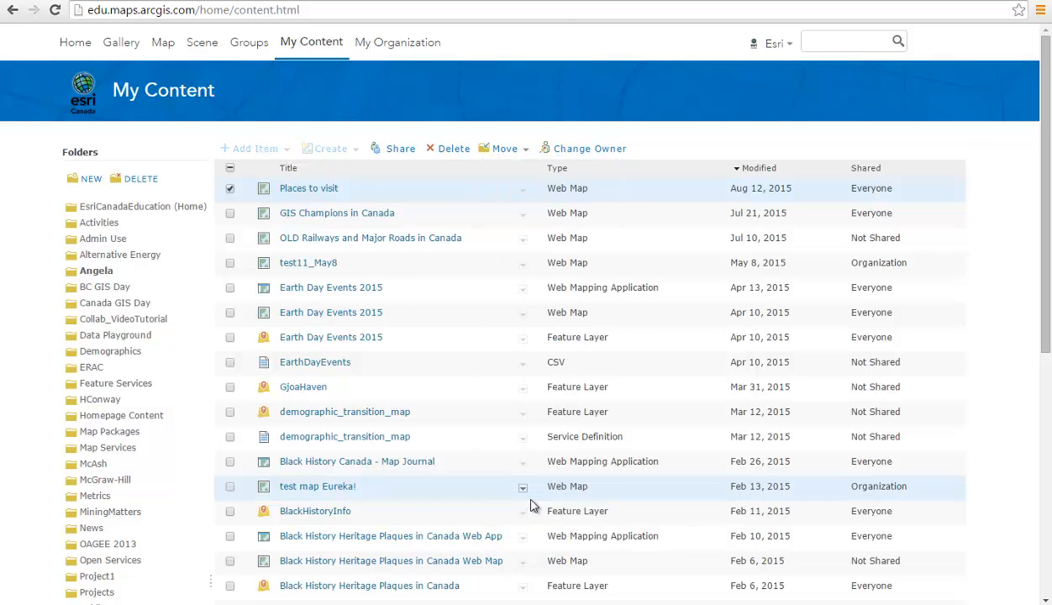
scroll(157, 442, "down", 2)
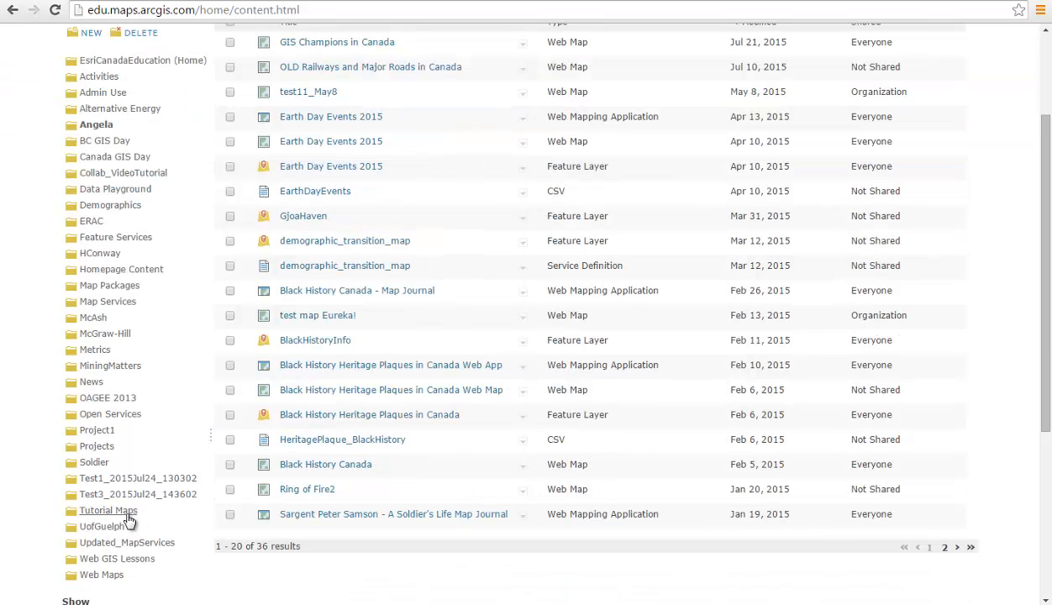
left_click(126, 513)
- Unshare Places to visit from Everyone (public) so it shows Not Shared, leaving it in place
scroll(314, 379, "up", 2)
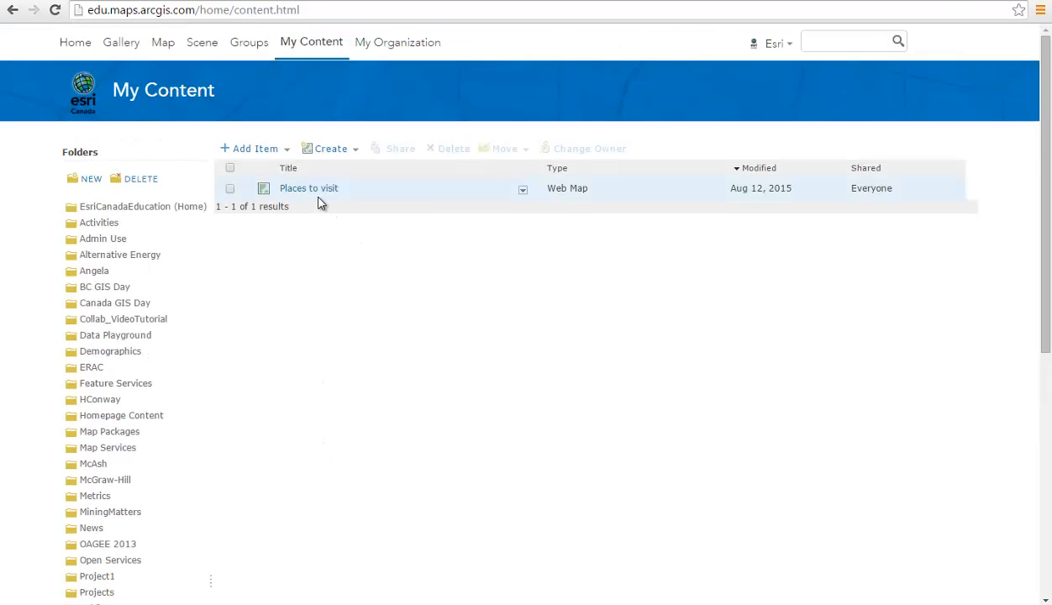
left_click(231, 189)
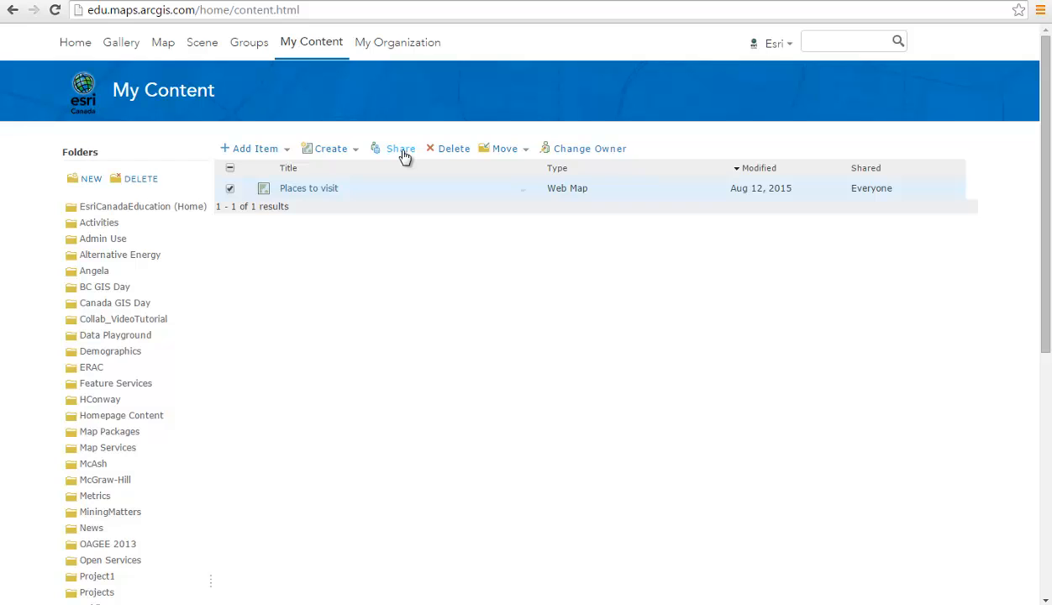
left_click(402, 150)
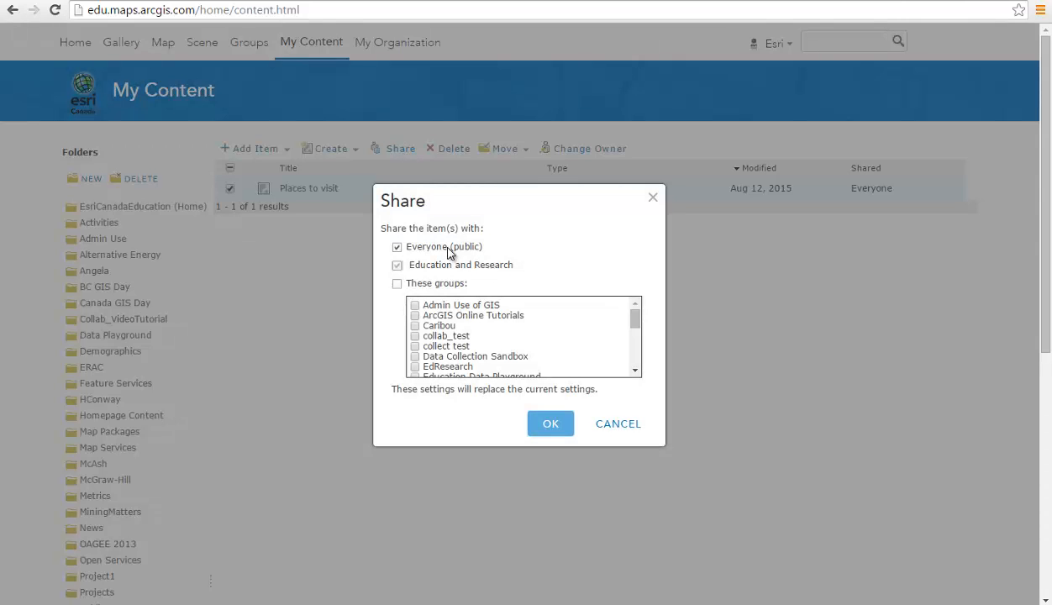
left_click(449, 255)
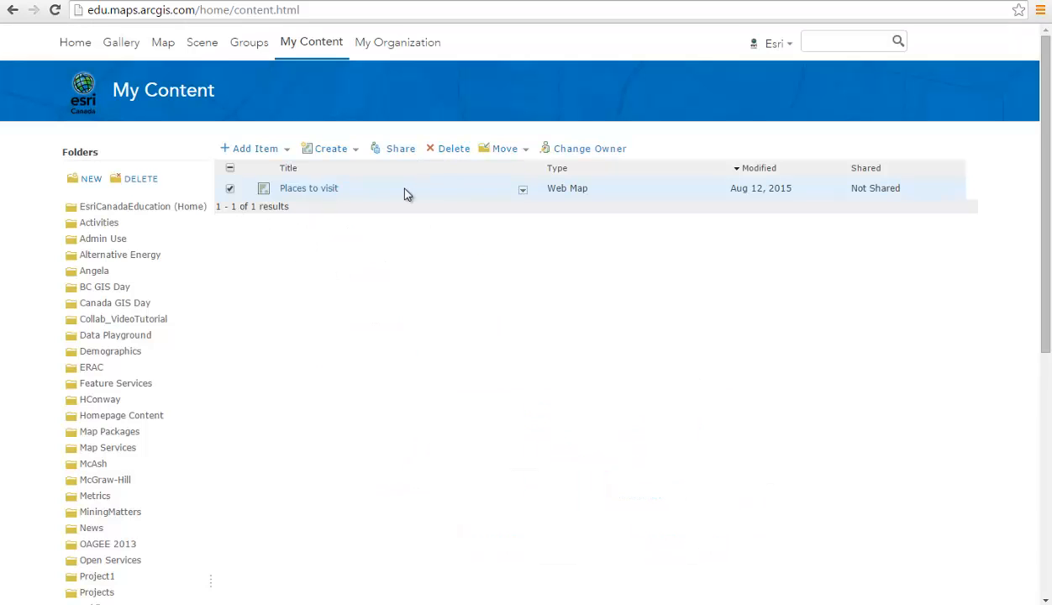
left_click(497, 154)
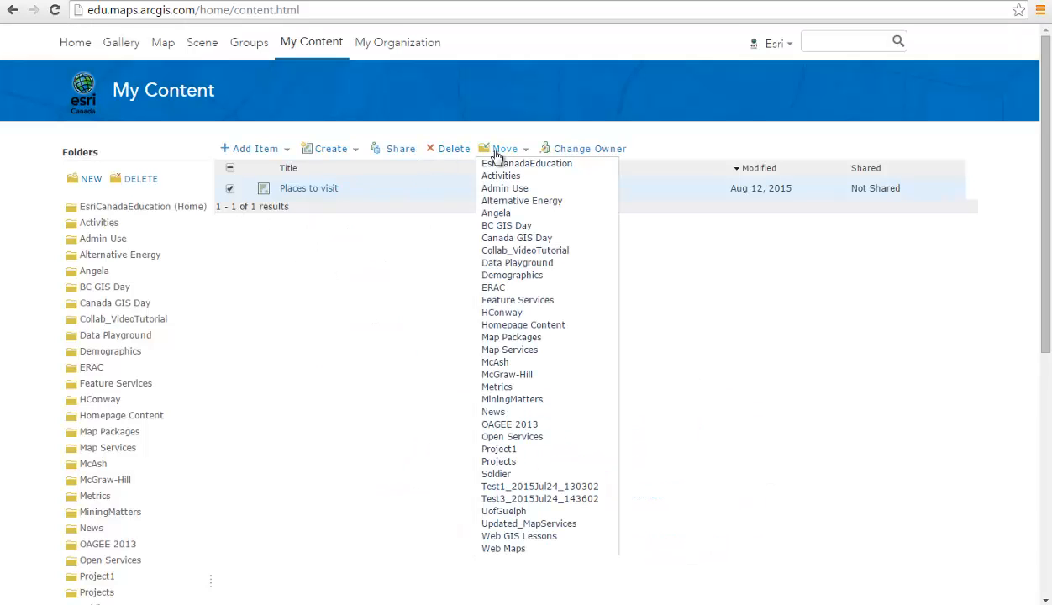
left_click(390, 277)
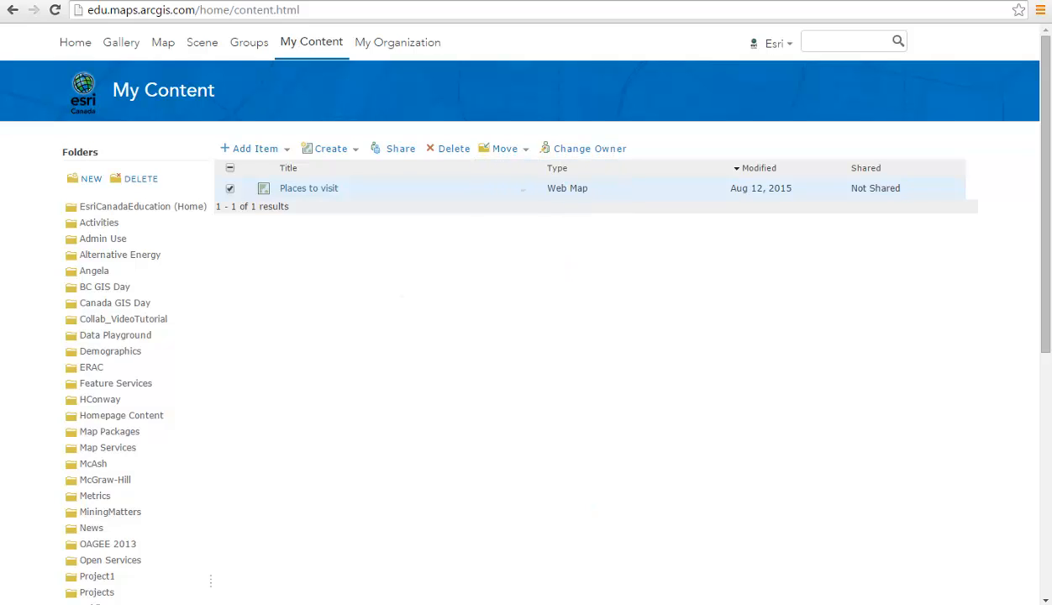